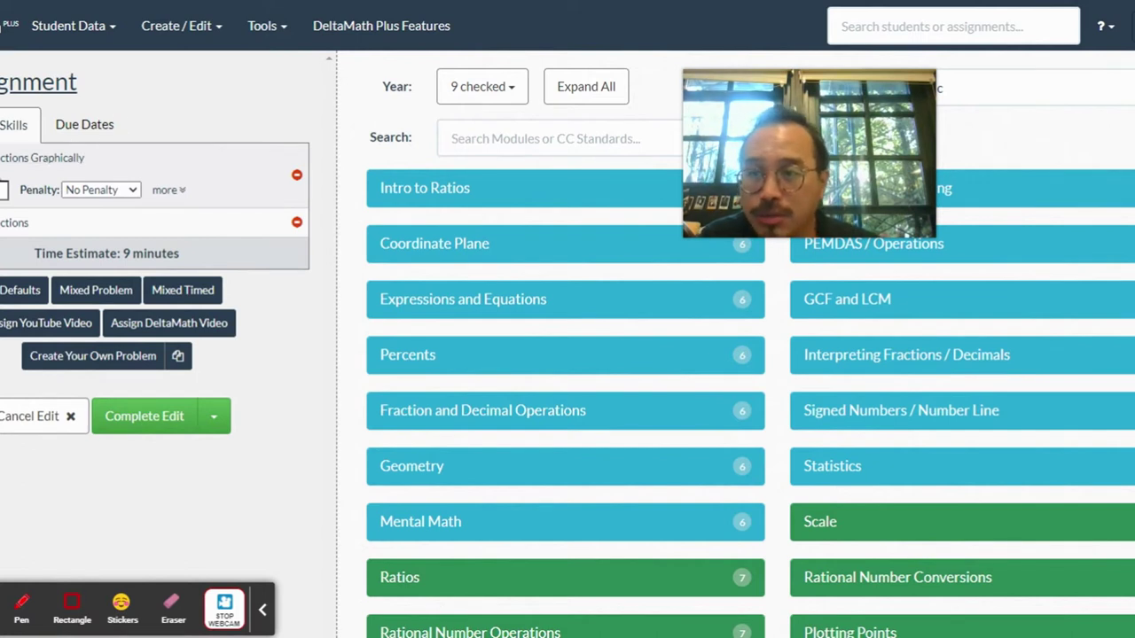
Open the graphical problem preview and enter 12/36 as the original fraction.
left_click(41, 158)
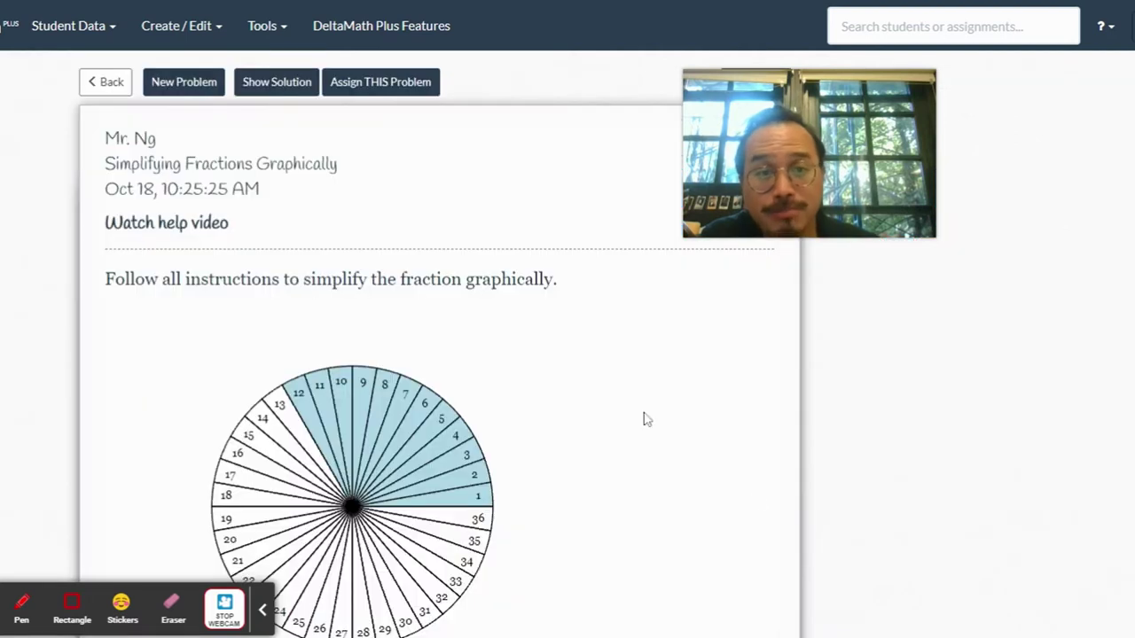
left_click(1084, 422)
scroll(1088, 430, "down", 1)
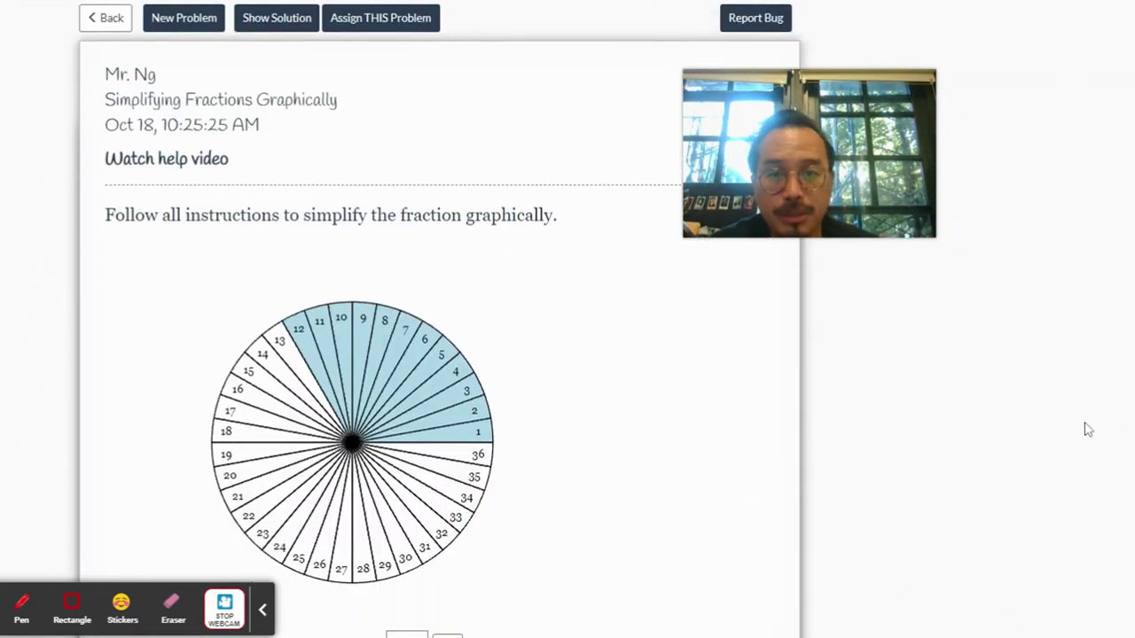
scroll(1088, 430, "down", 1)
scroll(1088, 430, "down", 1)
scroll(1088, 430, "up", 1)
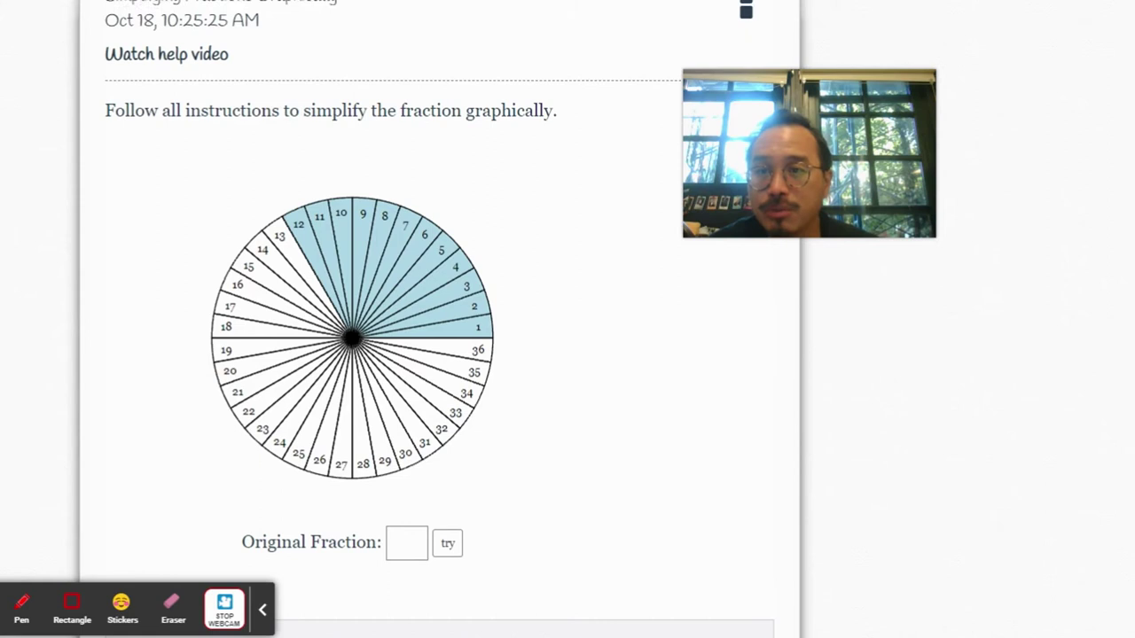
scroll(1088, 430, "down", 1)
scroll(441, 325, "down", 1)
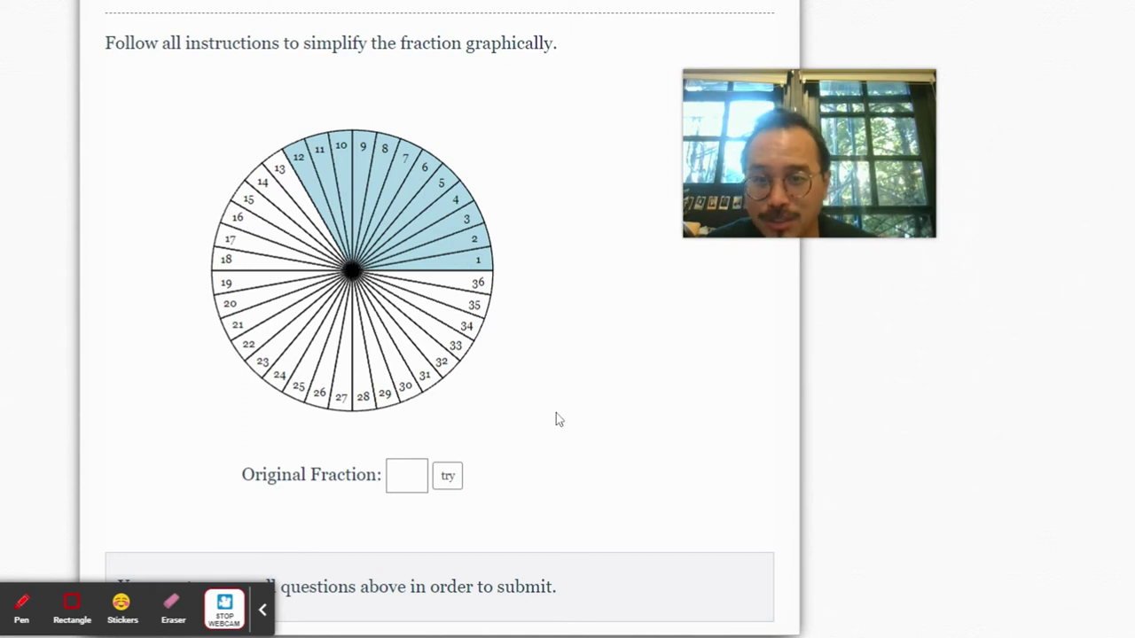
left_click(401, 479)
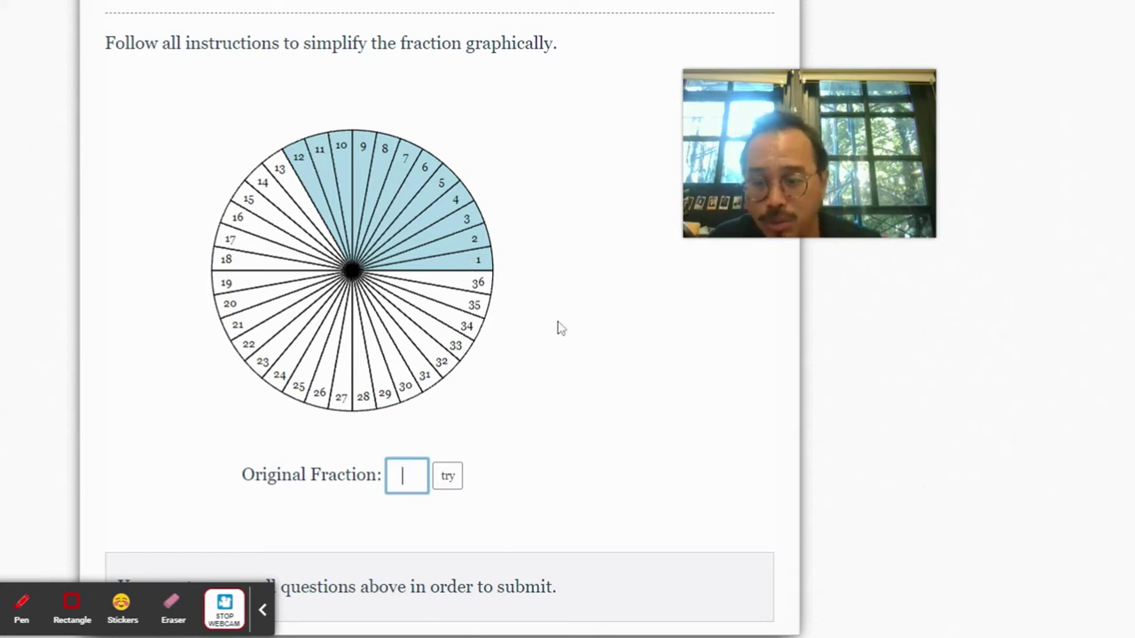
type("12")
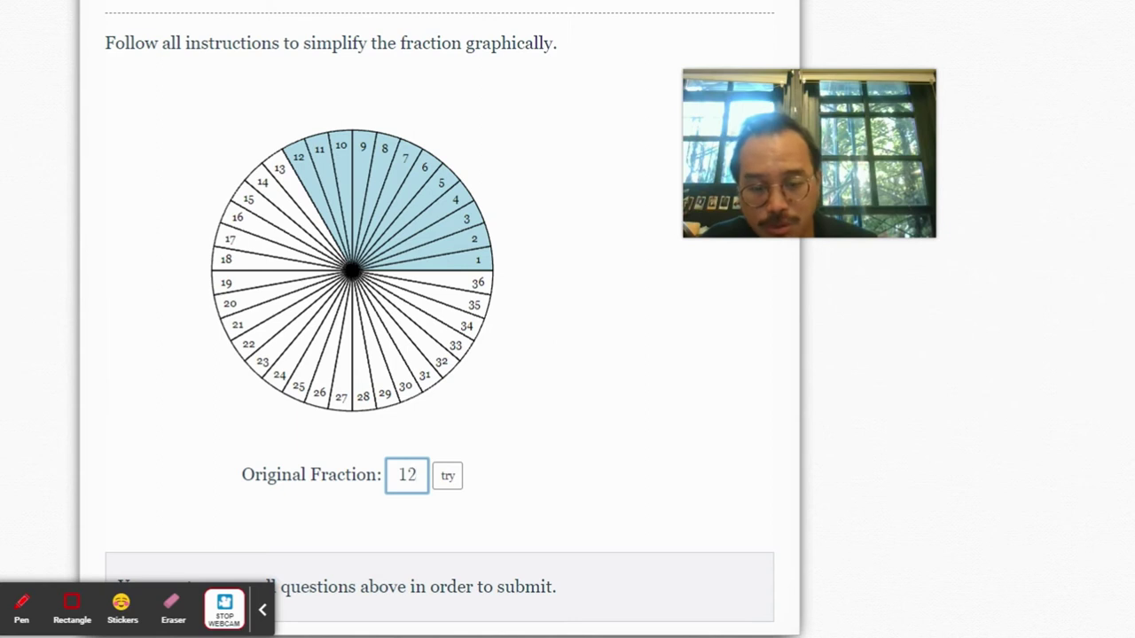
type("/")
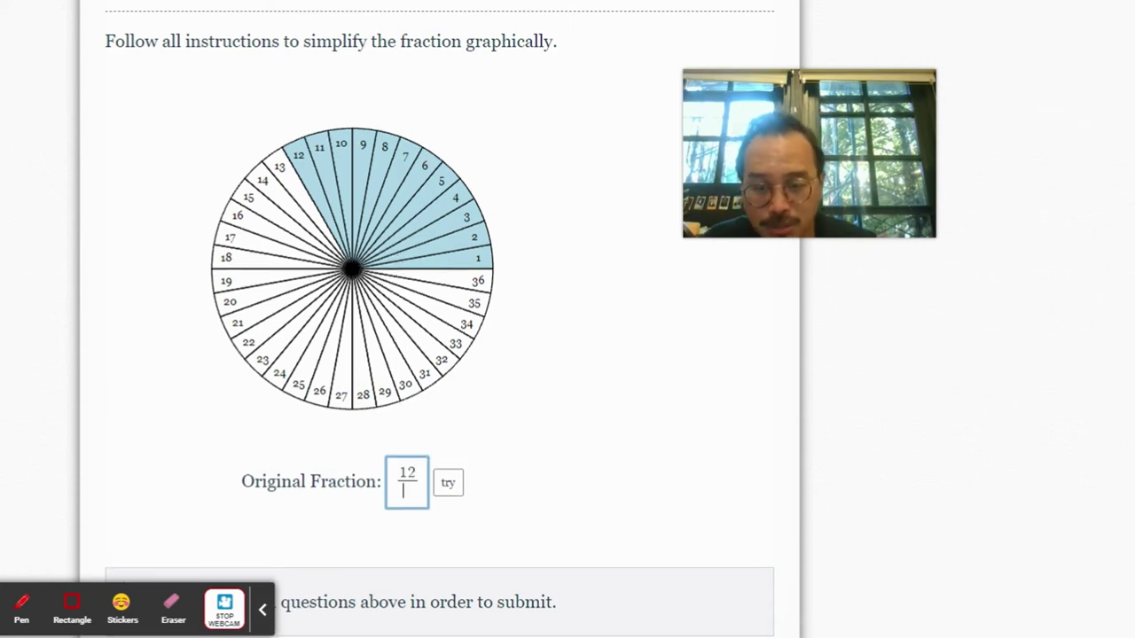
type("36")
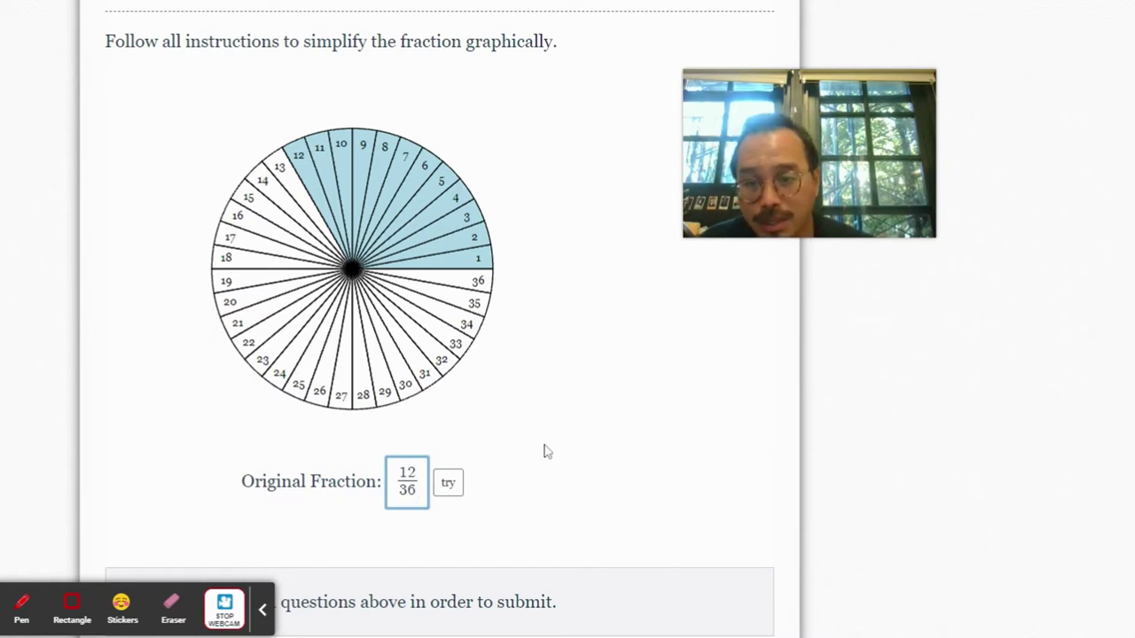
Check 12/36 as the original fraction.
left_click(448, 492)
left_click(623, 427)
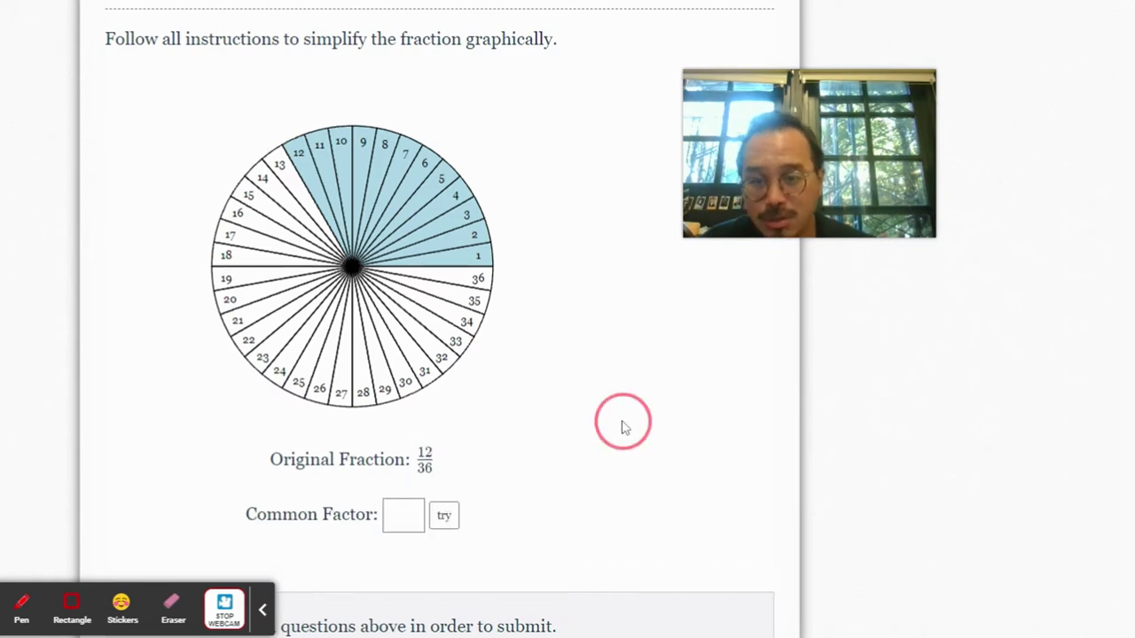
key("Tab")
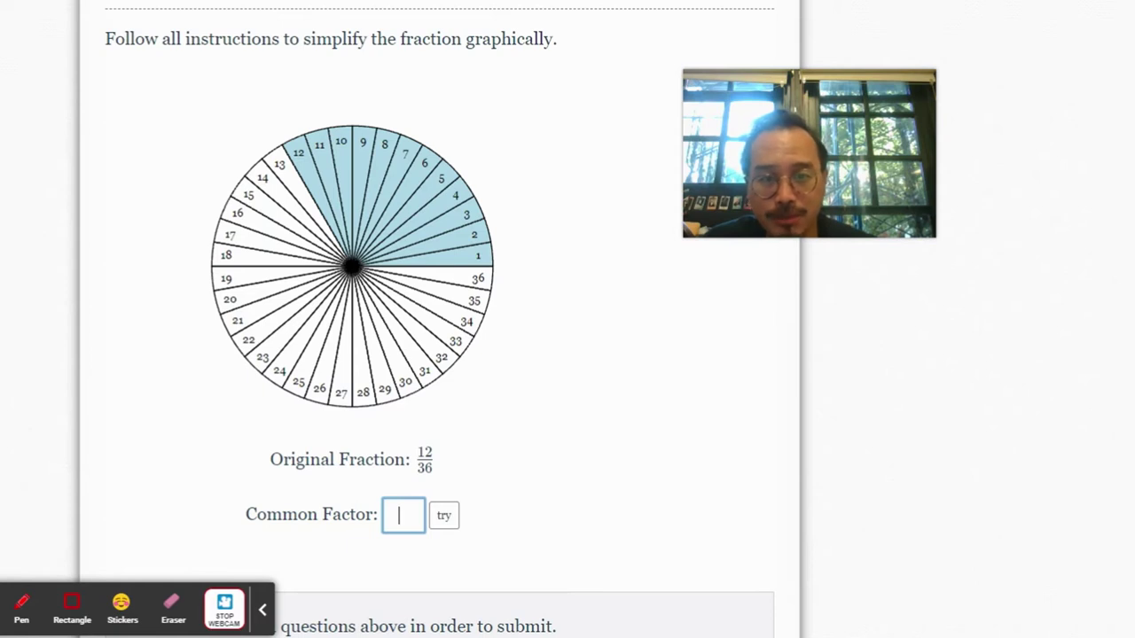
left_click(634, 477)
Try 12 as the common factor, splitting the circle into three groups of 12.
scroll(636, 477, "down", 1)
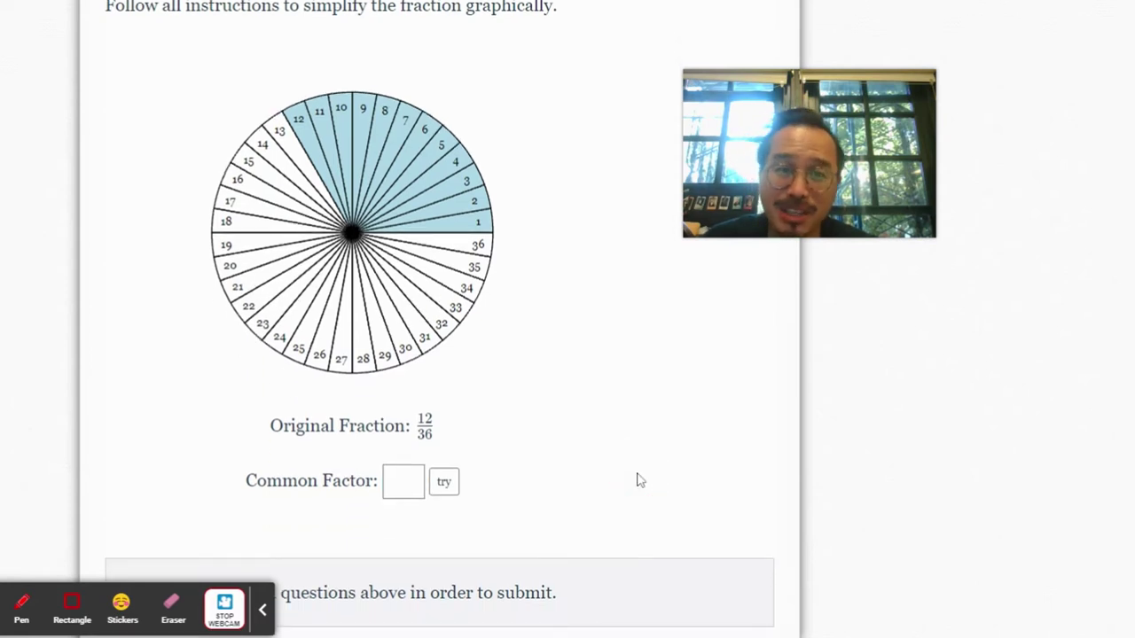
scroll(635, 478, "up", 1)
scroll(635, 479, "down", 1)
left_click(399, 482)
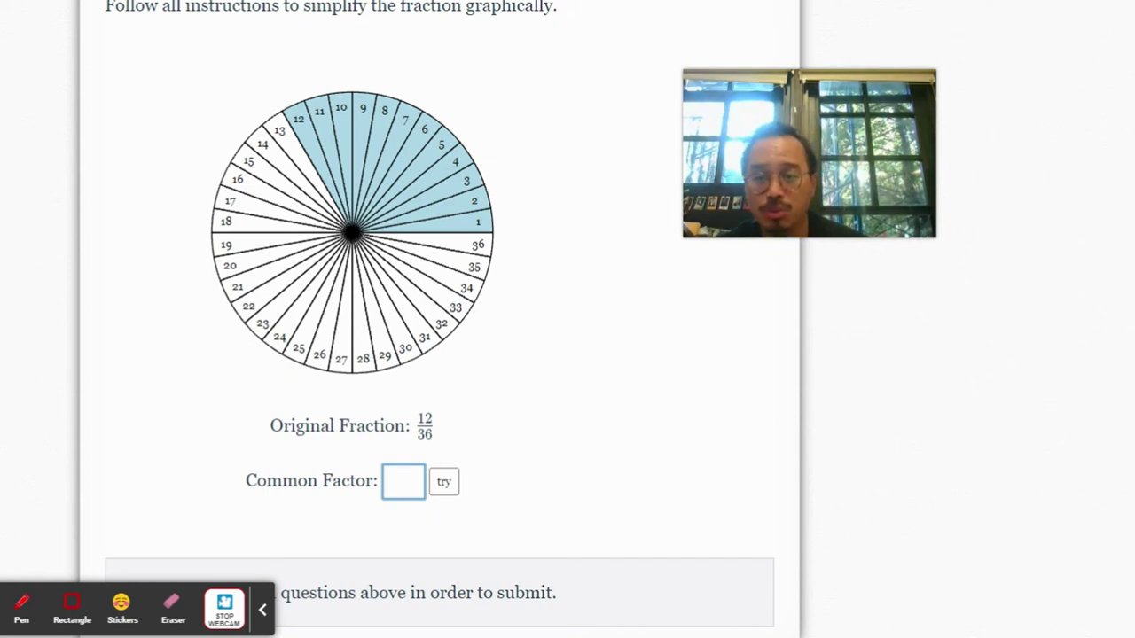
type("12")
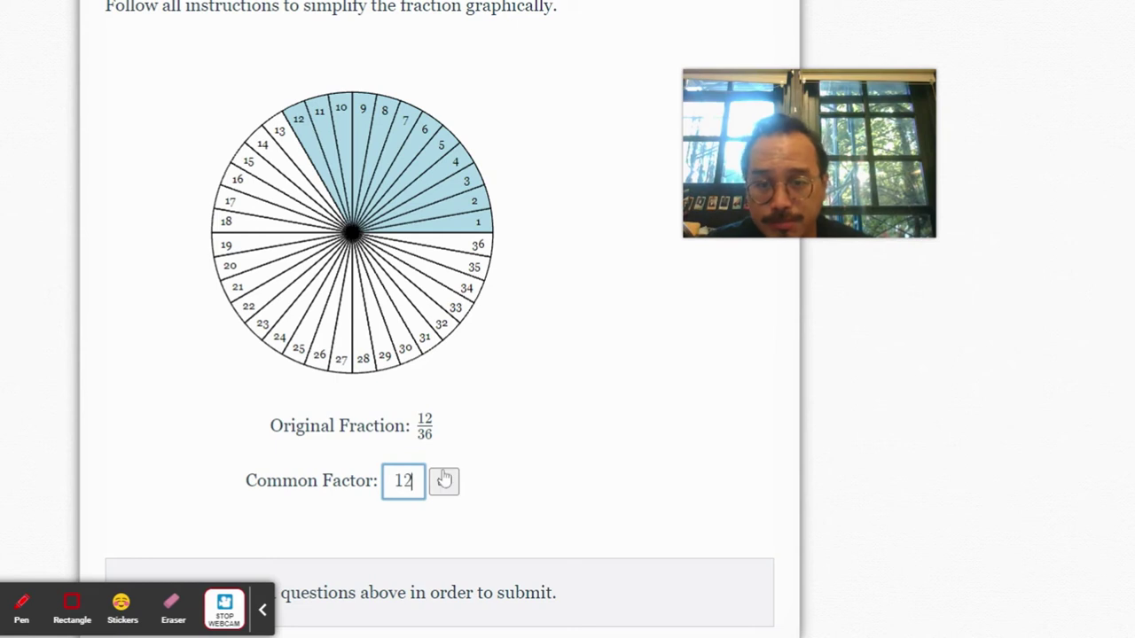
left_click(444, 479)
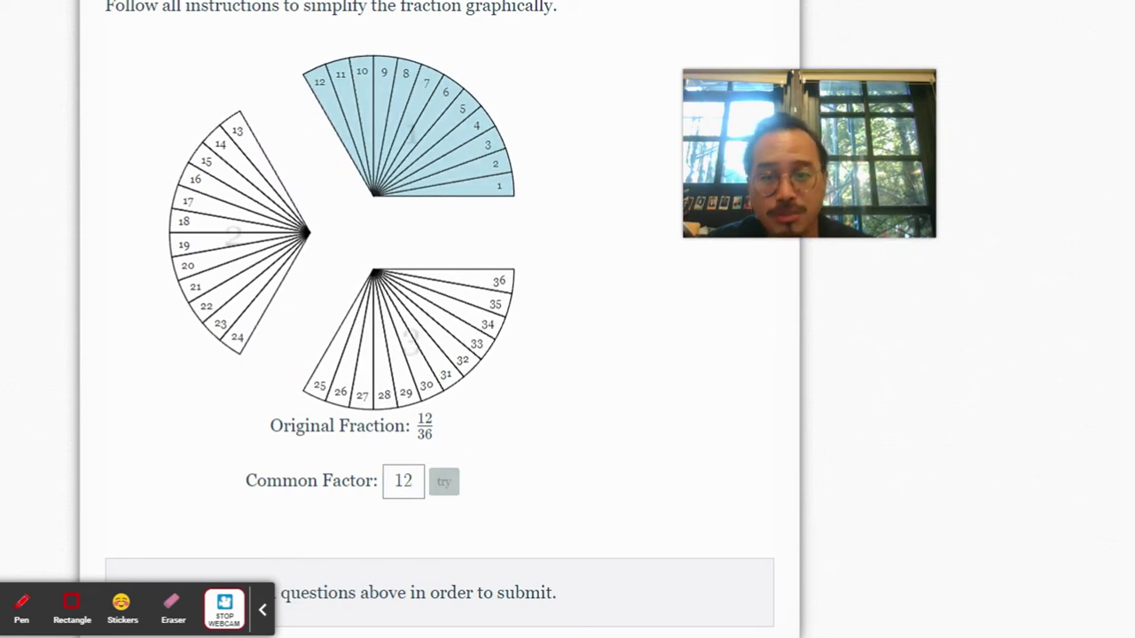
Enter and check 1/3 as the simplified fraction.
left_click(611, 450)
left_click(700, 457)
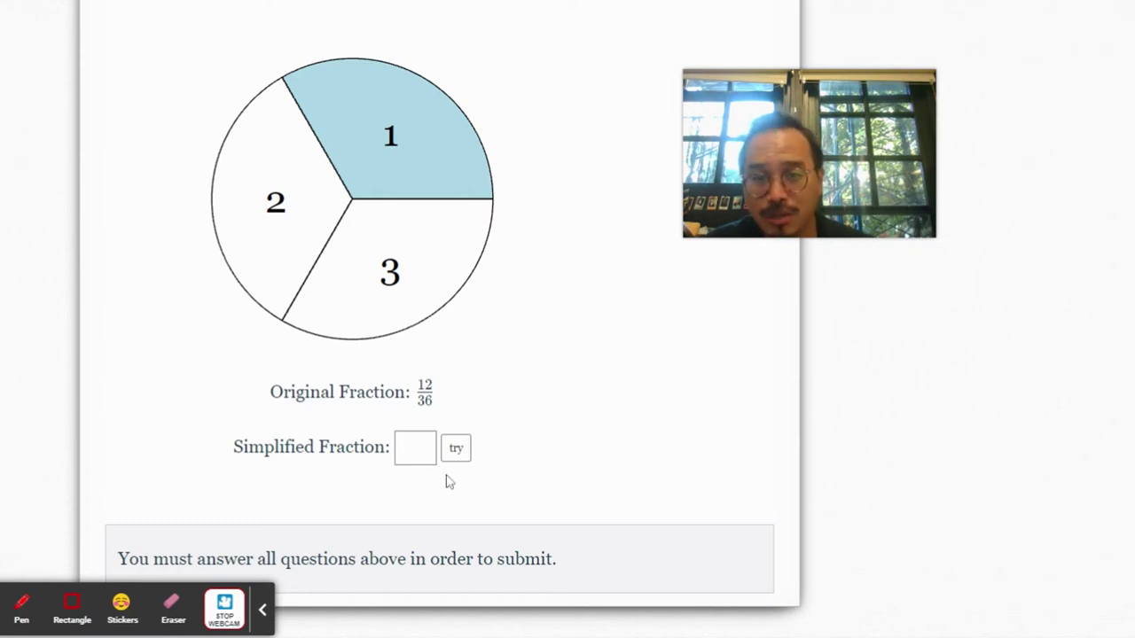
left_click(408, 448)
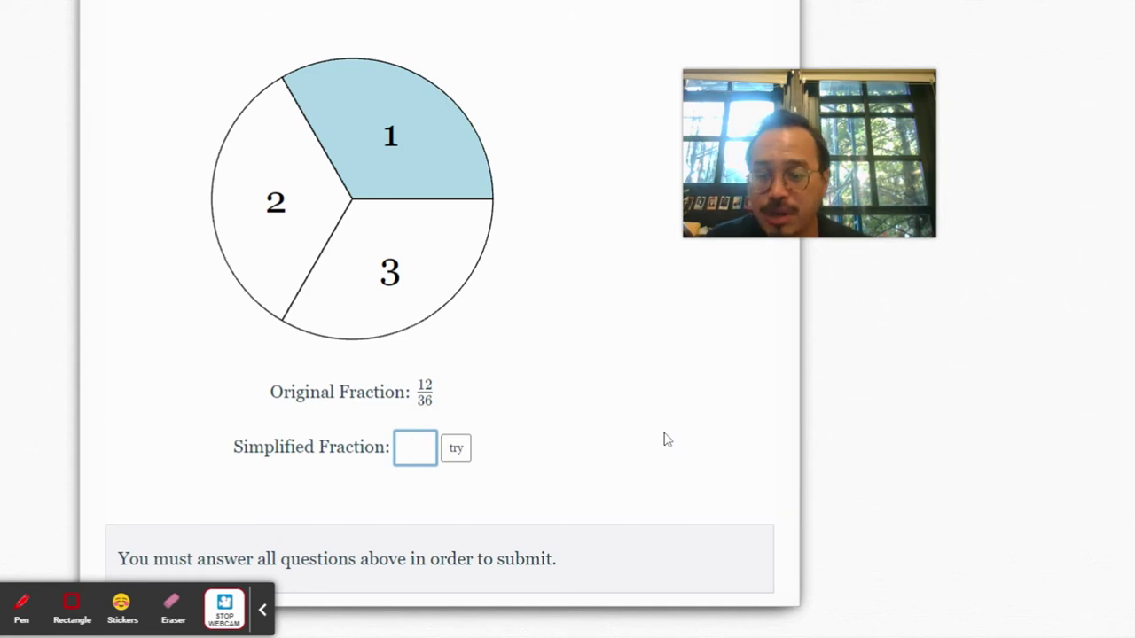
type("1/")
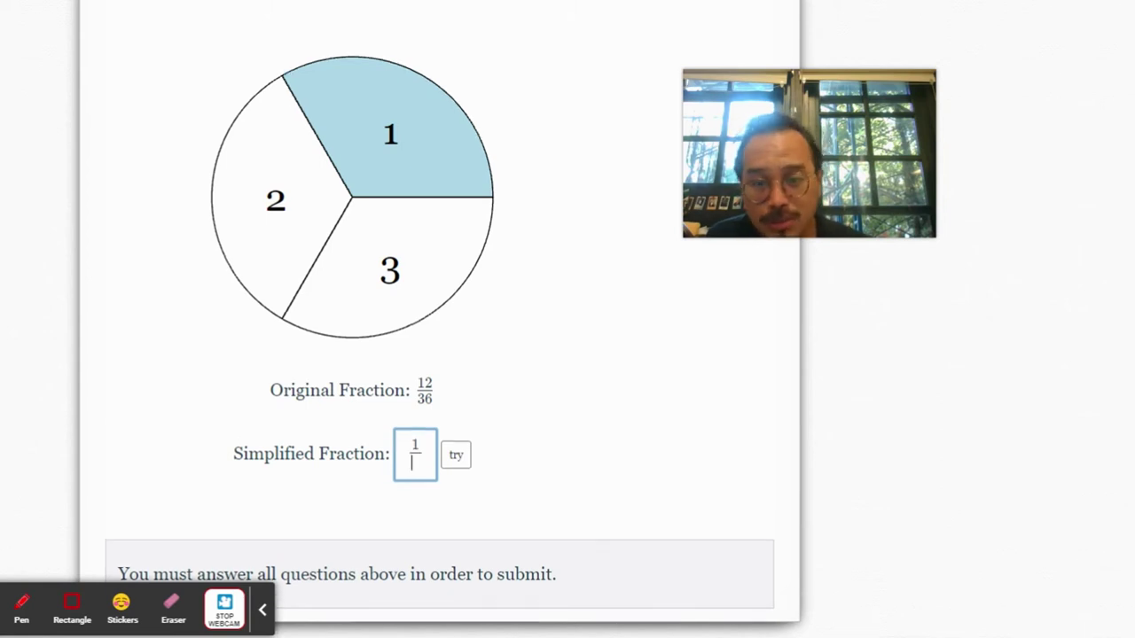
type("3")
left_click(456, 455)
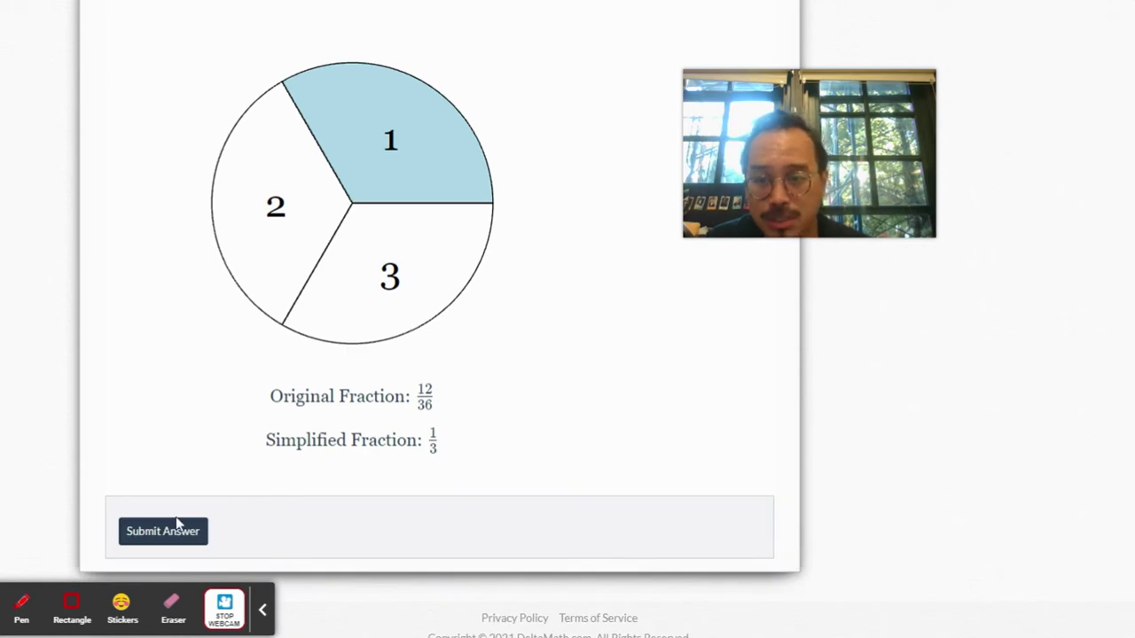
Submit 1/3 as the final answer and confirm it.
left_click(135, 541)
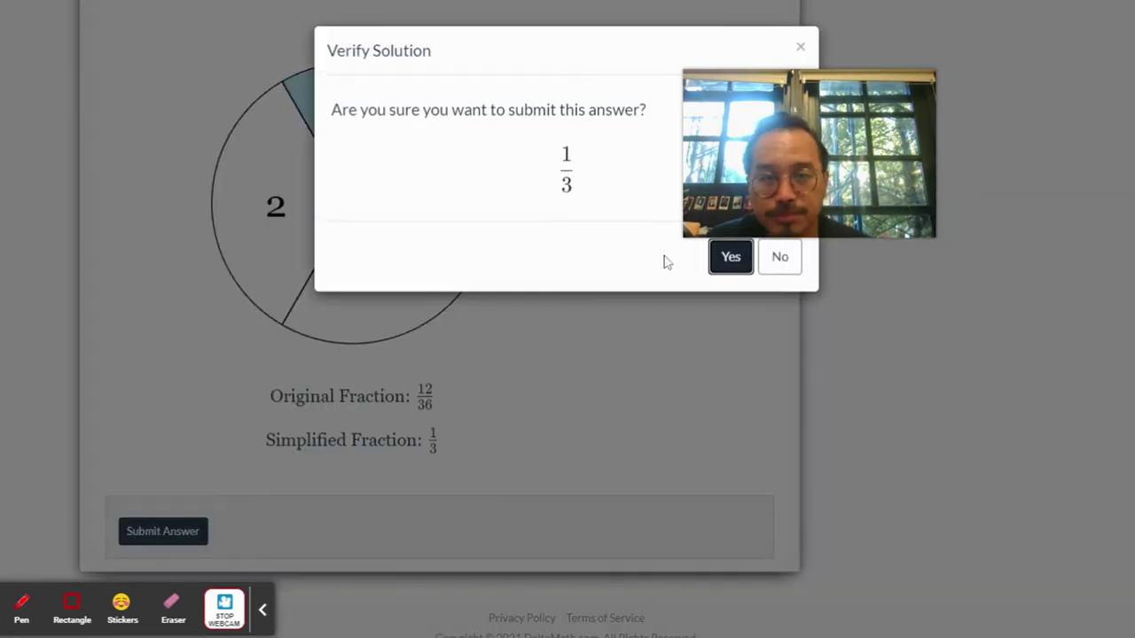
left_click(728, 257)
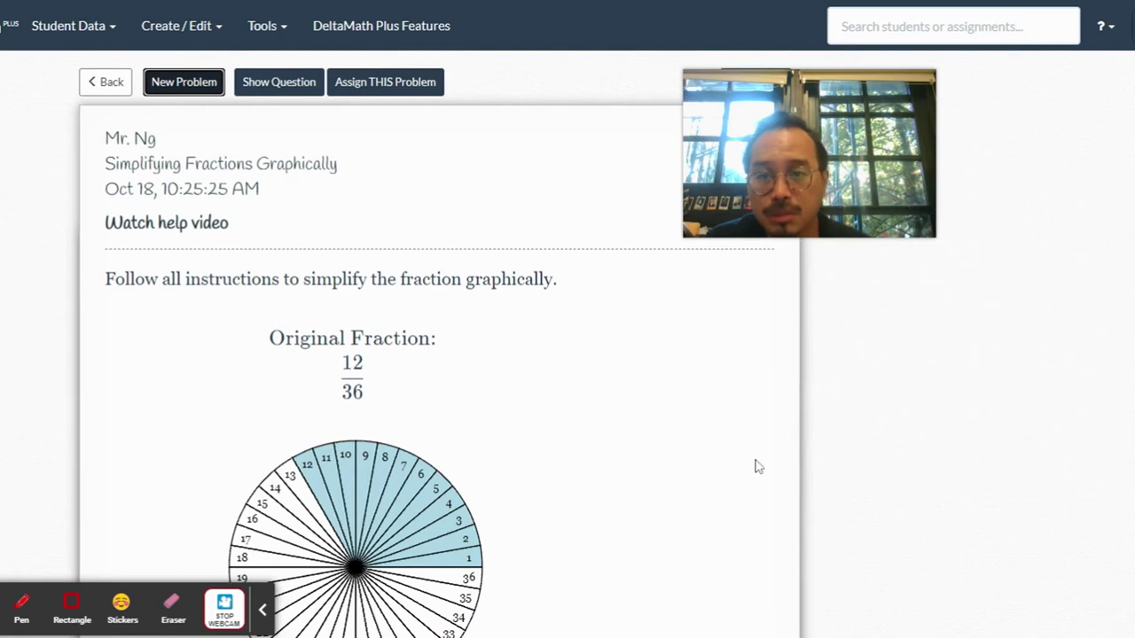
left_click(755, 459)
scroll(758, 466, "down", 1)
scroll(758, 466, "down", 3)
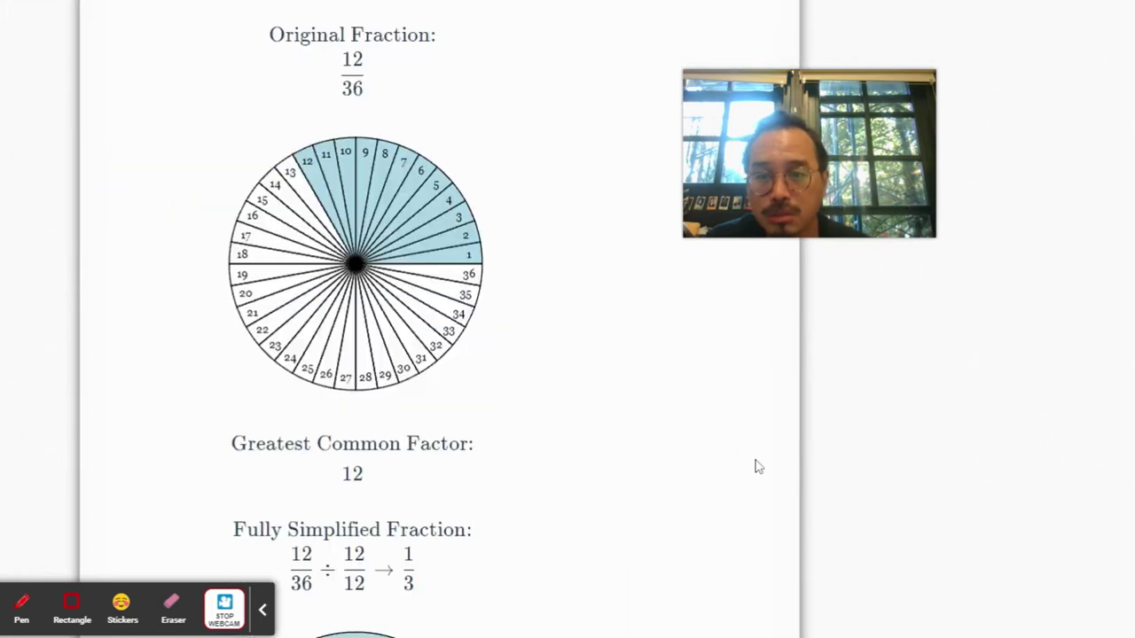
Review the worked solution showing greatest common factor 12.
scroll(758, 467, "down", 1)
scroll(758, 466, "down", 1)
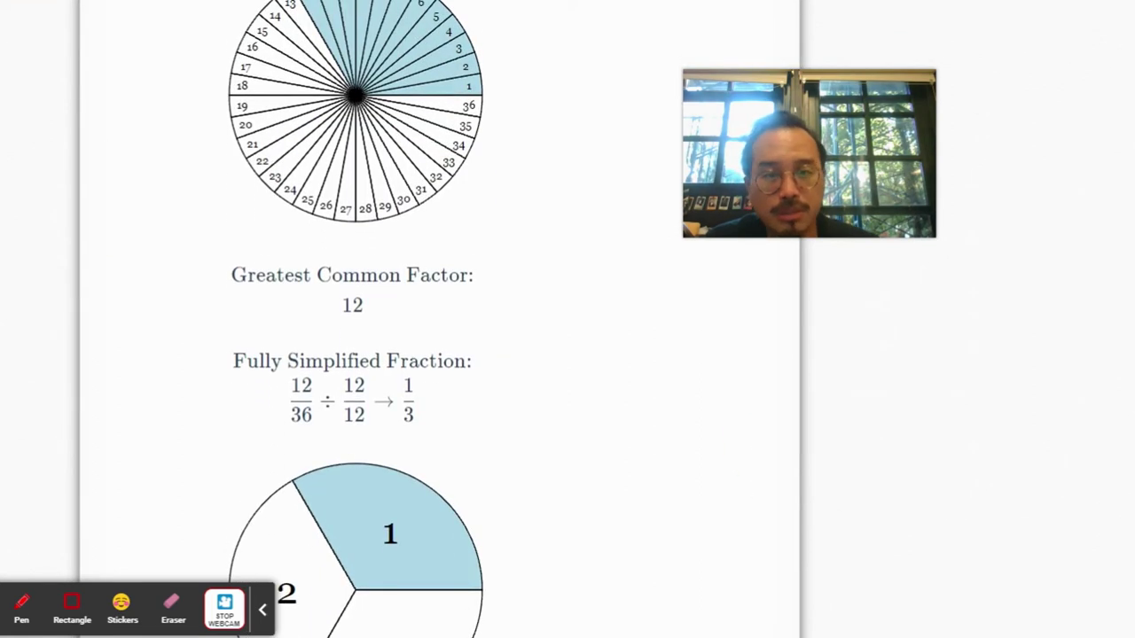
scroll(758, 467, "up", 5)
left_click_drag(783, 188, 874, 223)
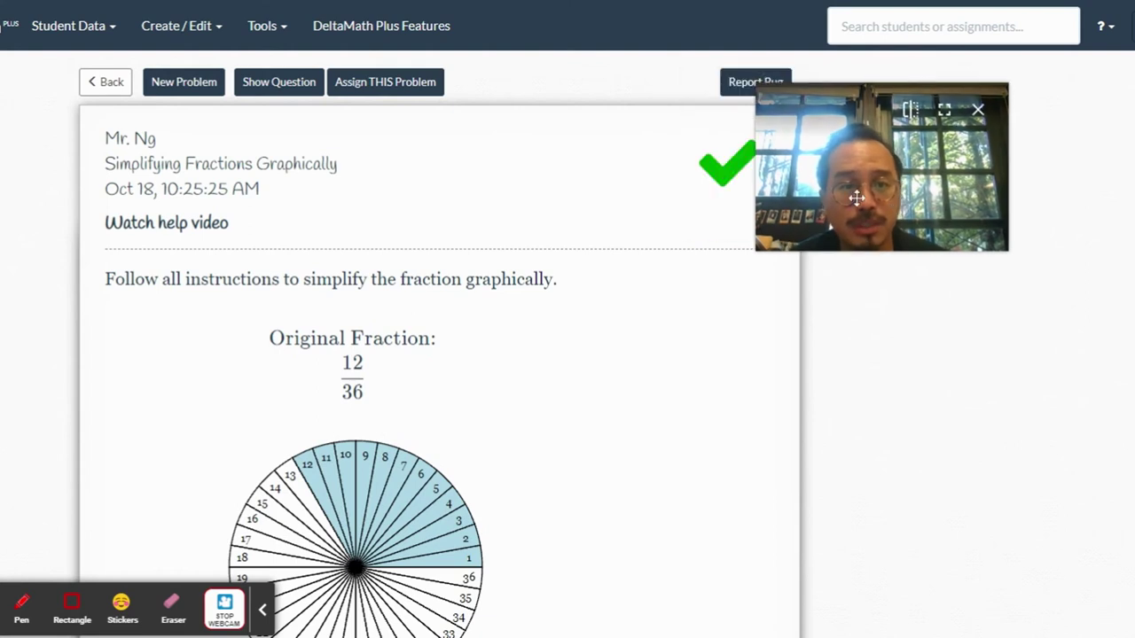
left_click(636, 502)
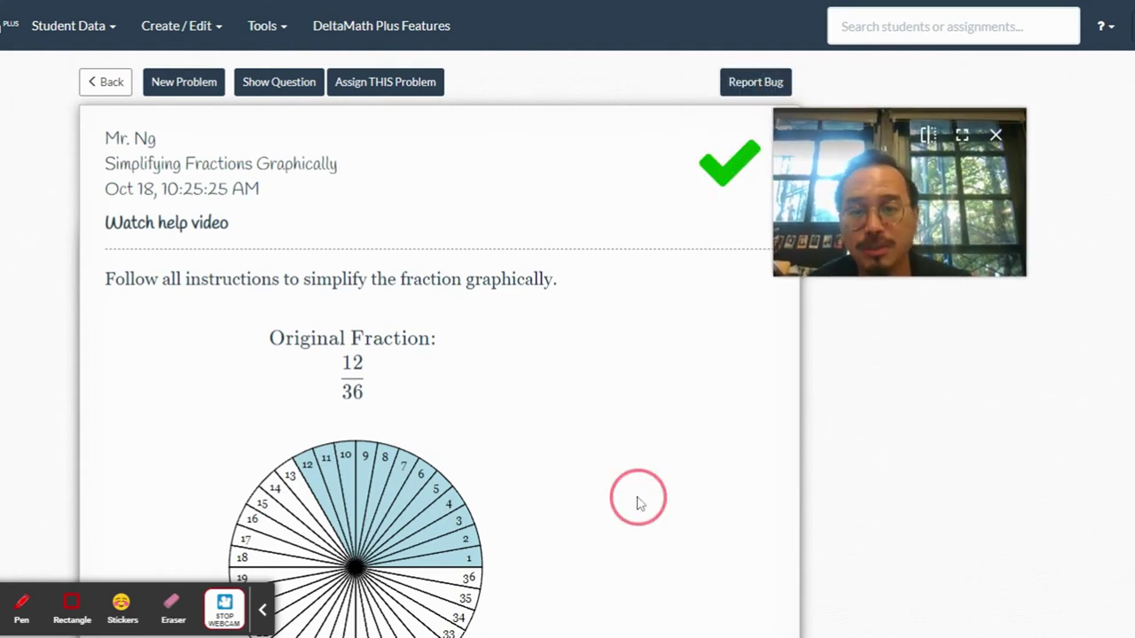
scroll(635, 502, "down", 4)
scroll(638, 503, "down", 4)
scroll(639, 503, "up", 4)
scroll(639, 501, "up", 4)
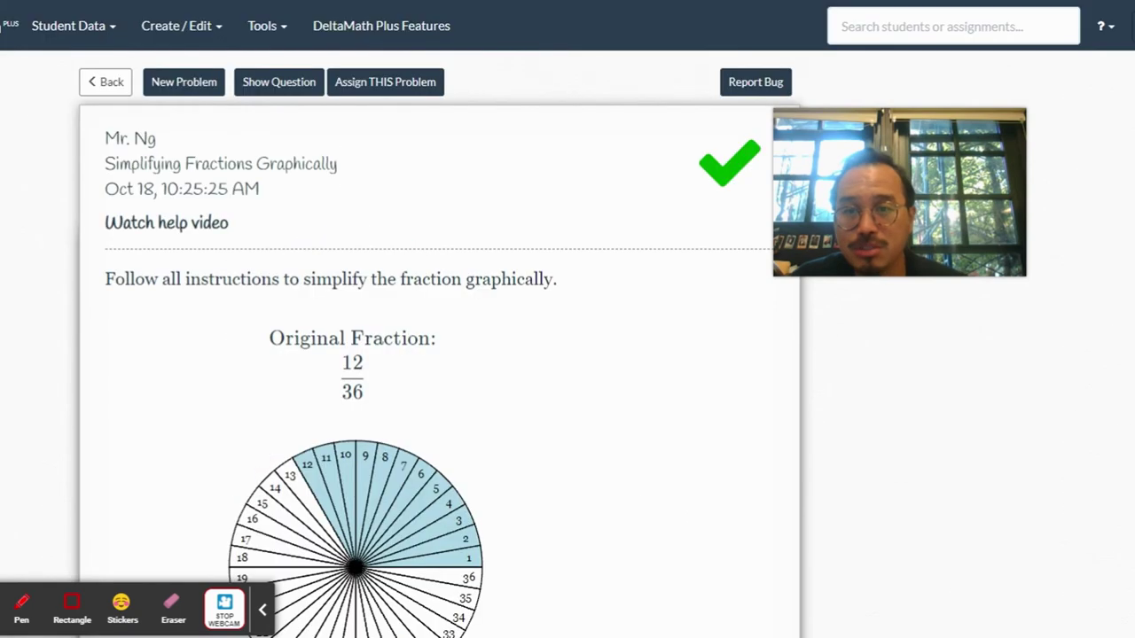
Load a new fraction problem with an 8-slice circle.
left_click(152, 81)
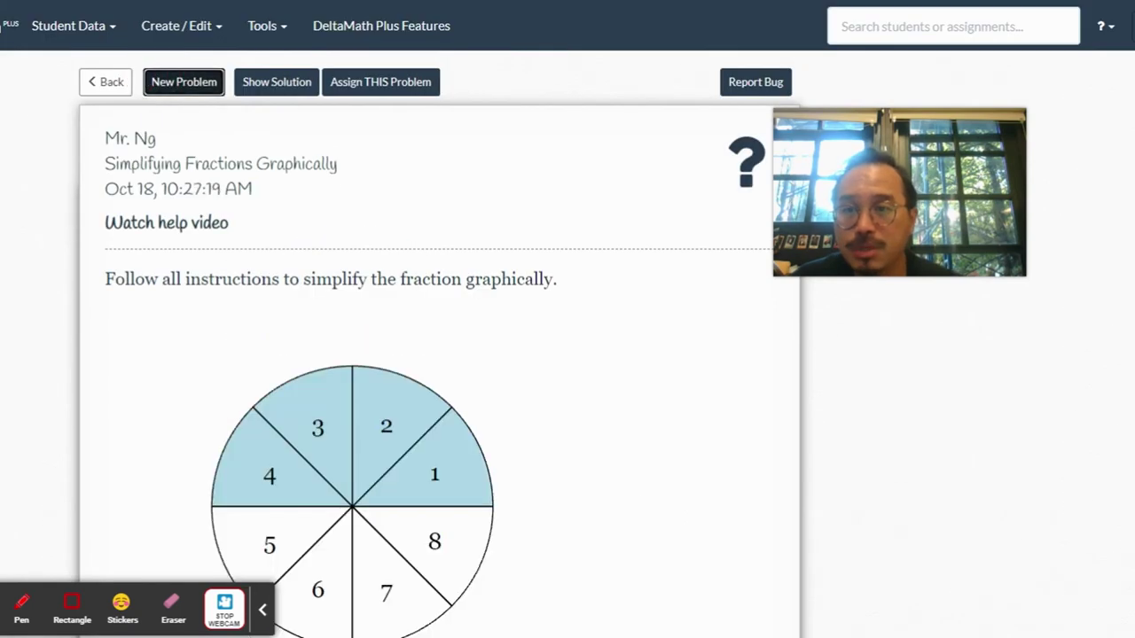
left_click(2, 395)
scroll(1, 395, "down", 3)
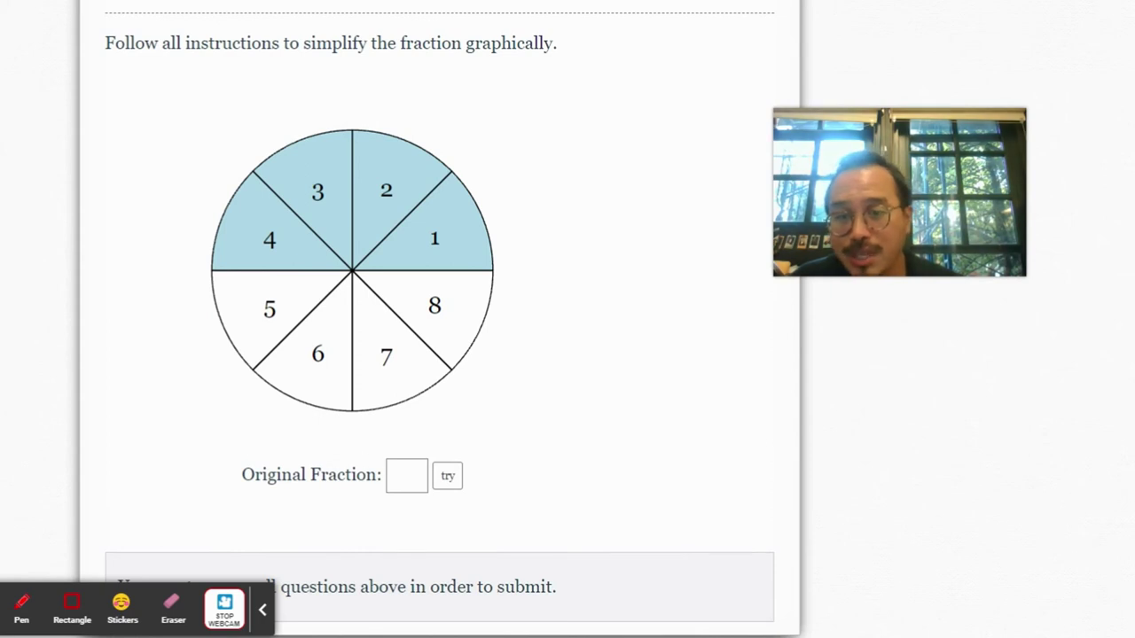
Enter 4/8 as the original fraction and divide it by common factor 2.
left_click(395, 474)
type("/")
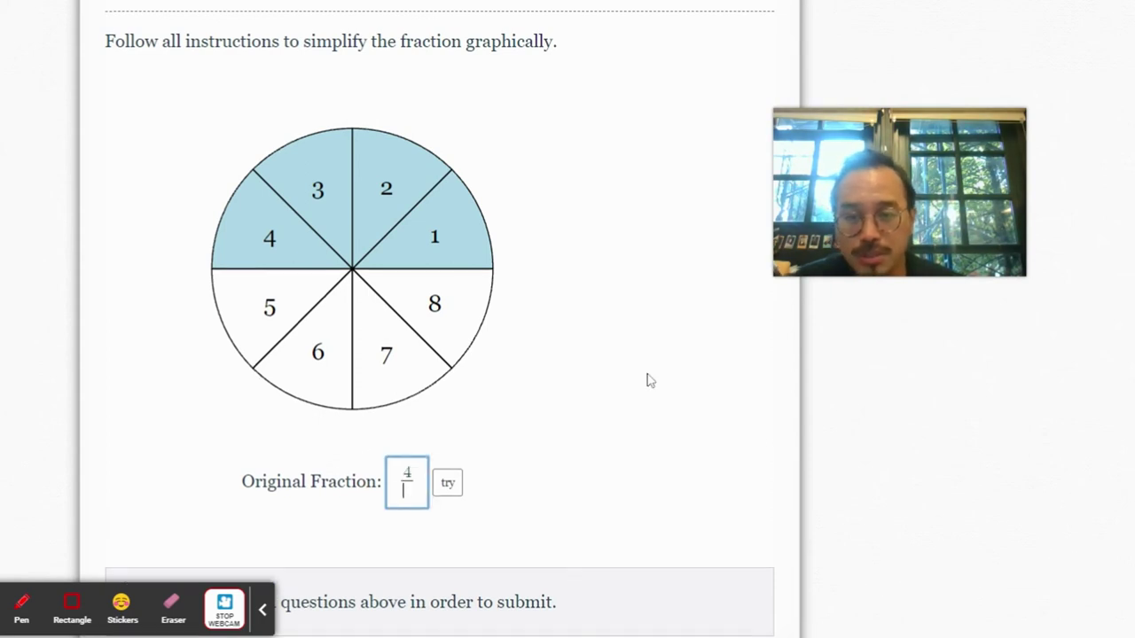
type("8")
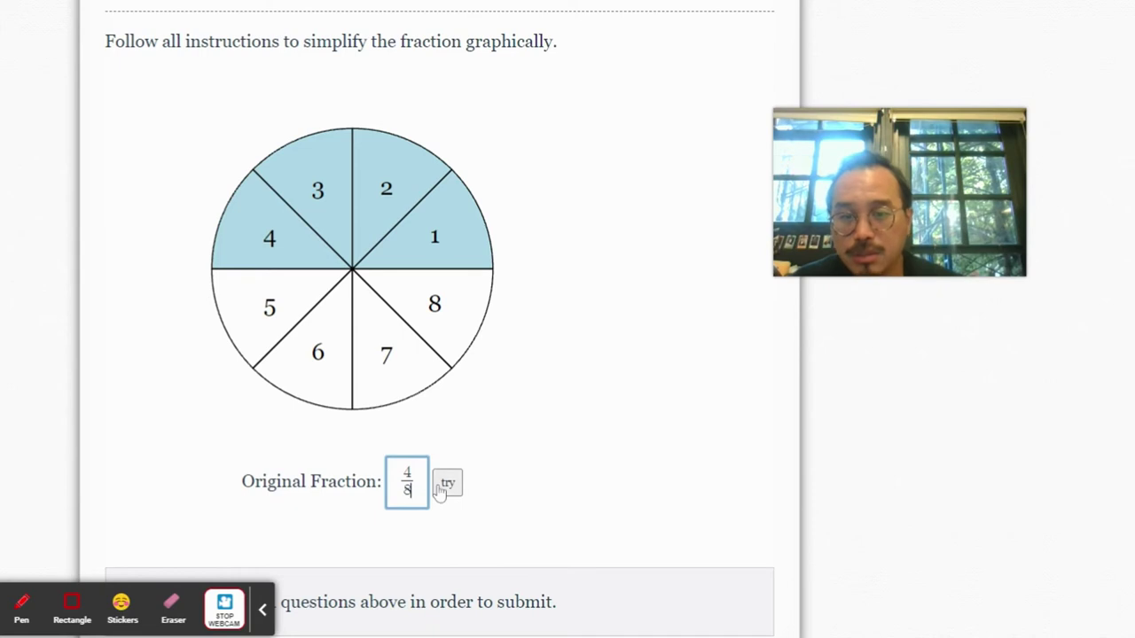
left_click(440, 493)
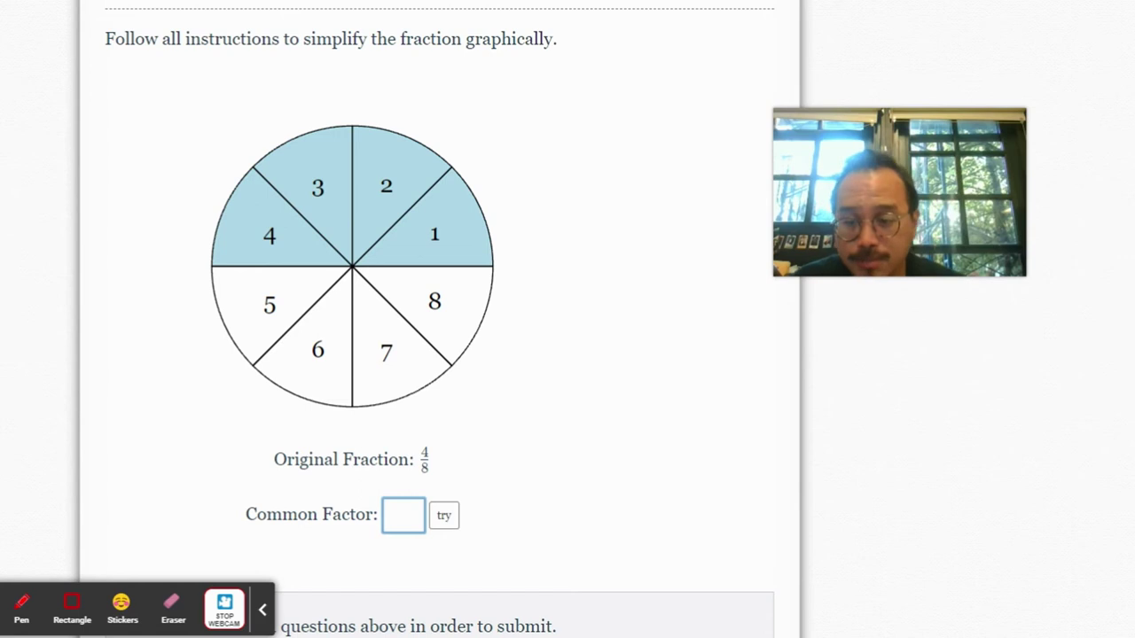
type("2")
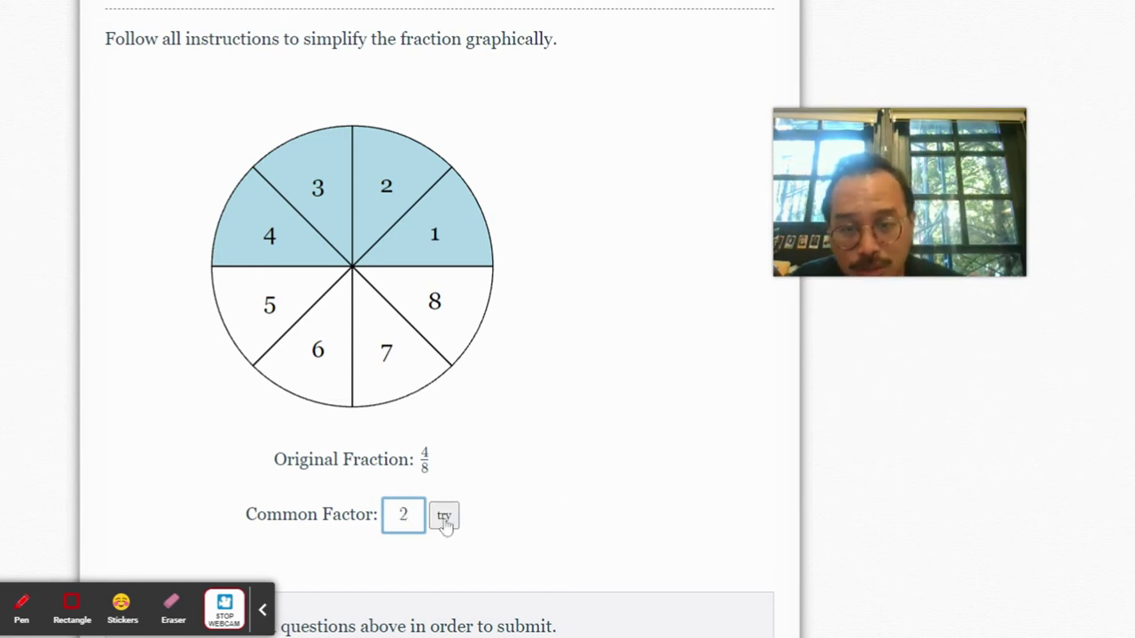
left_click(444, 517)
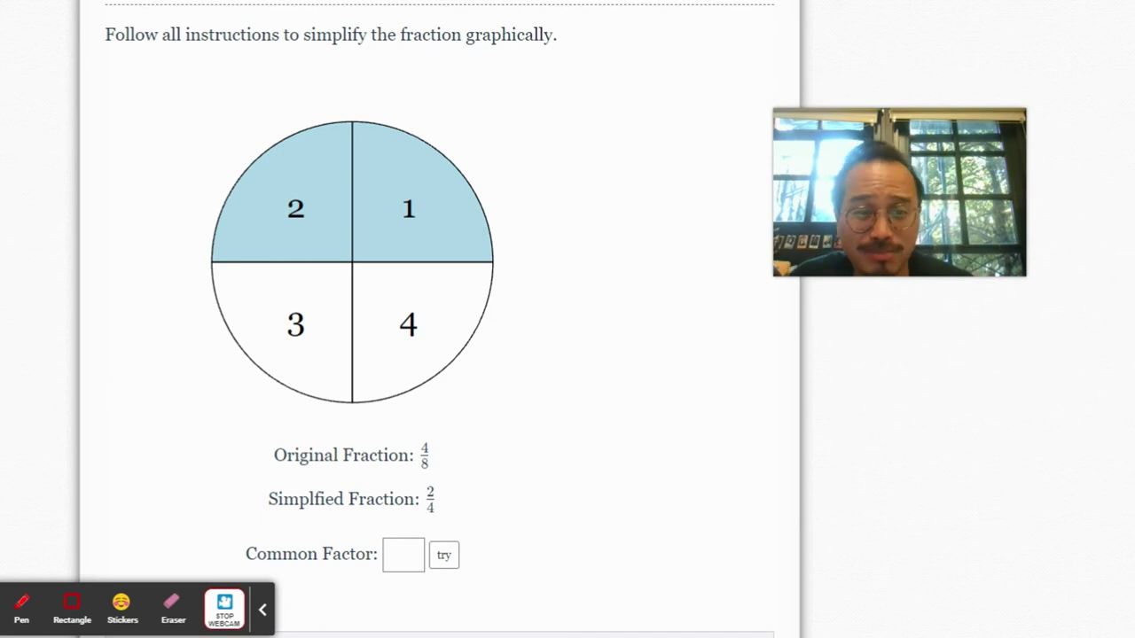
Divide 2/4 by common factor 2, regrouping the circle into halves.
left_click(594, 476)
scroll(593, 476, "down", 1)
scroll(594, 476, "down", 1)
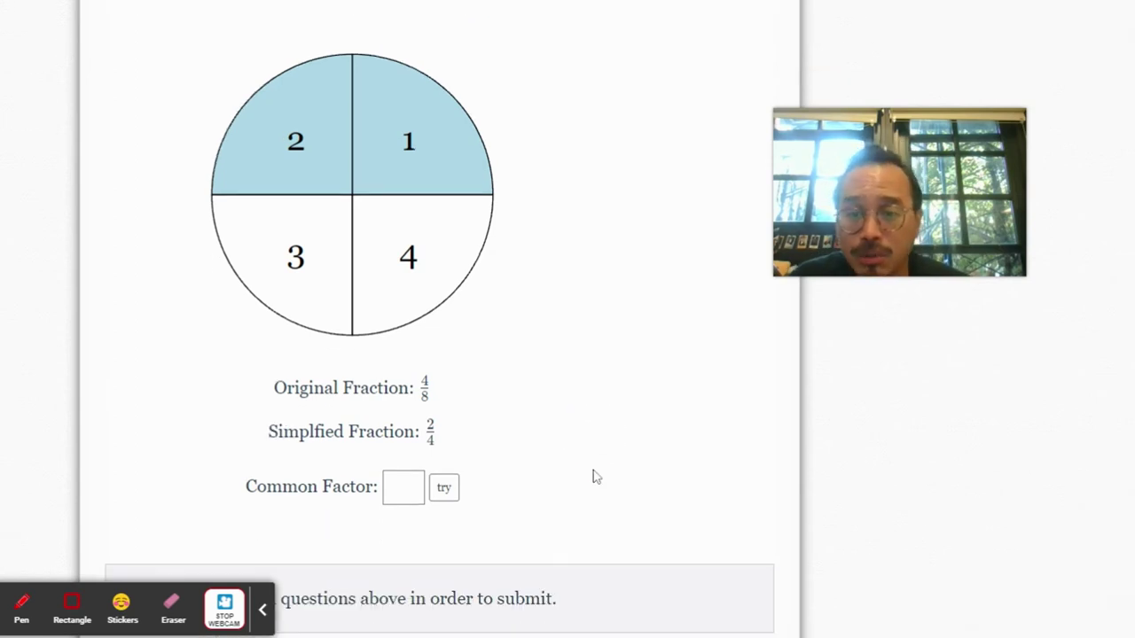
left_click(404, 488)
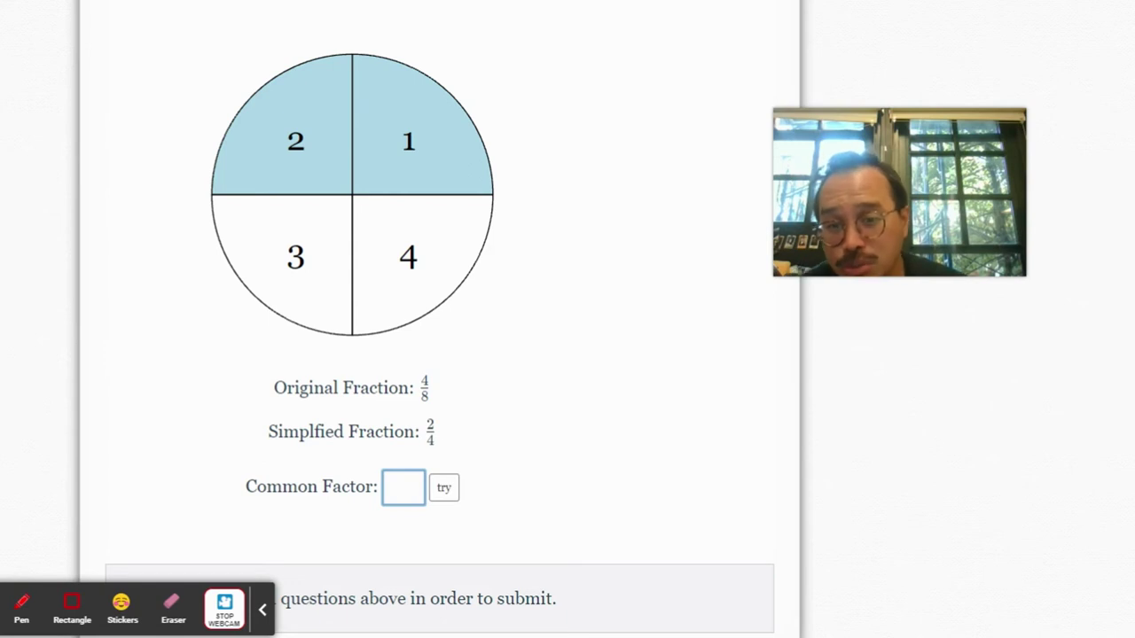
left_click(432, 436)
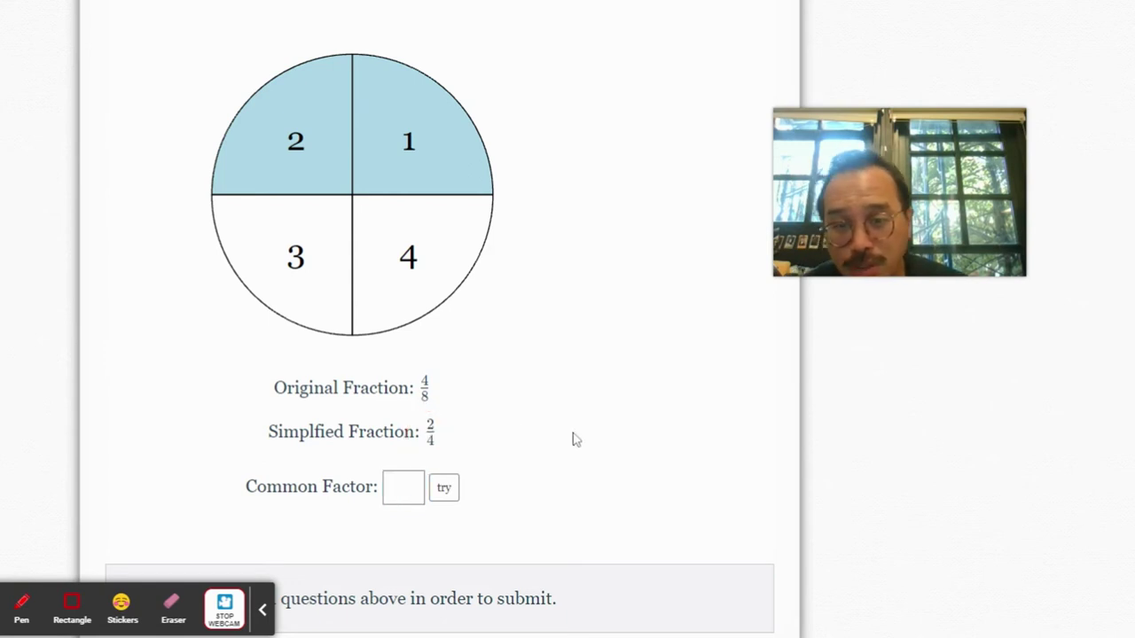
left_click(403, 486)
type("2")
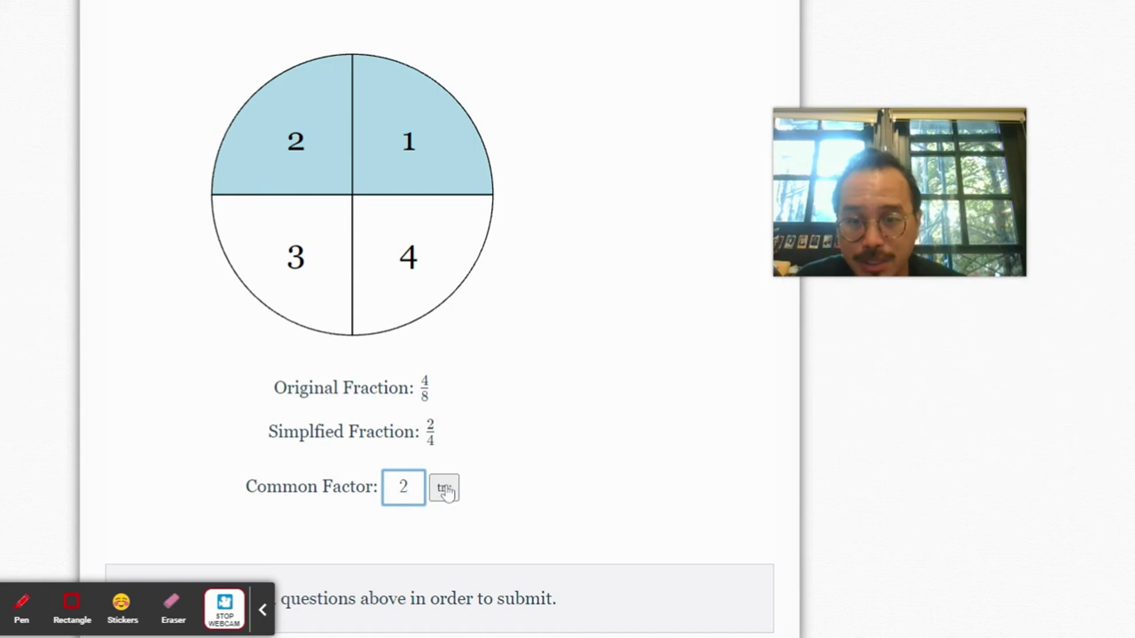
left_click(444, 488)
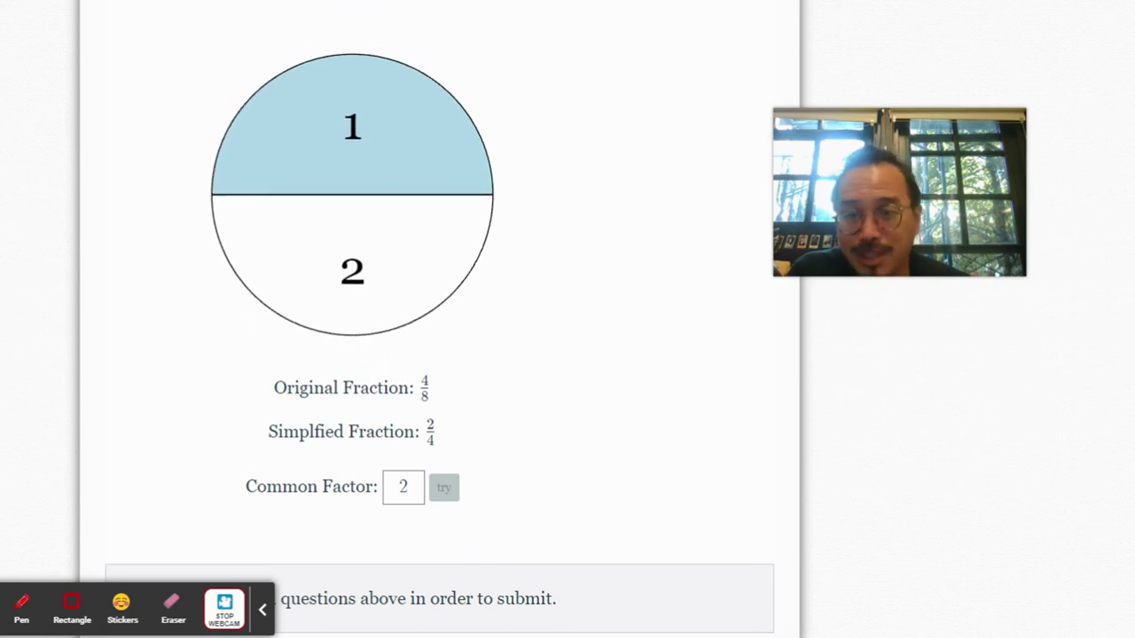
Enter and check 1/2 as the simplified fraction.
left_click(413, 488)
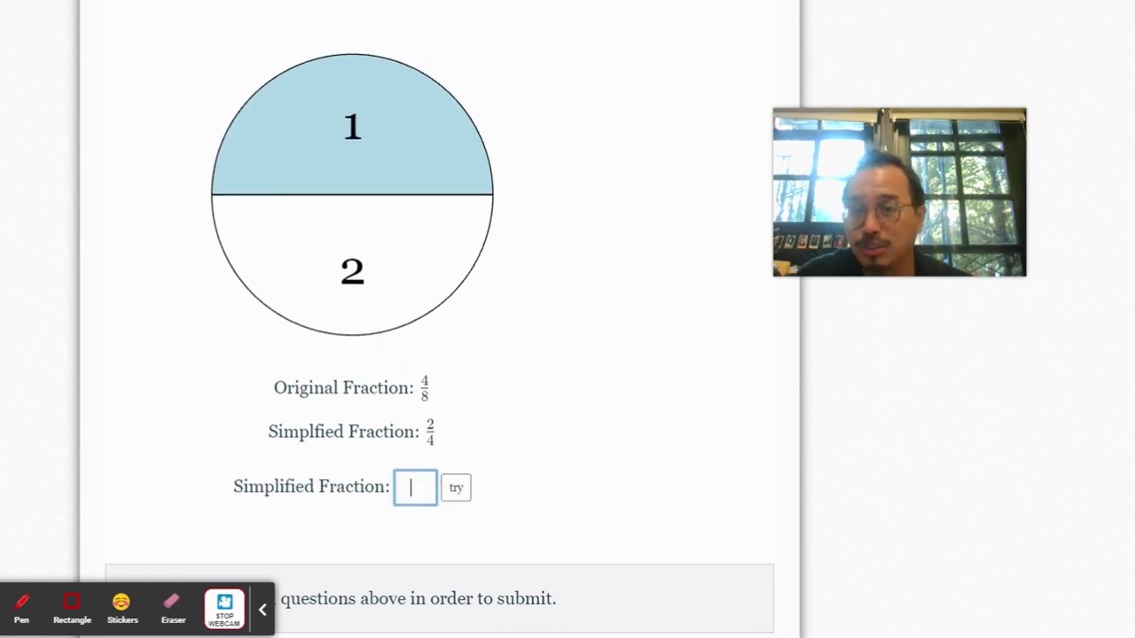
type("1/2")
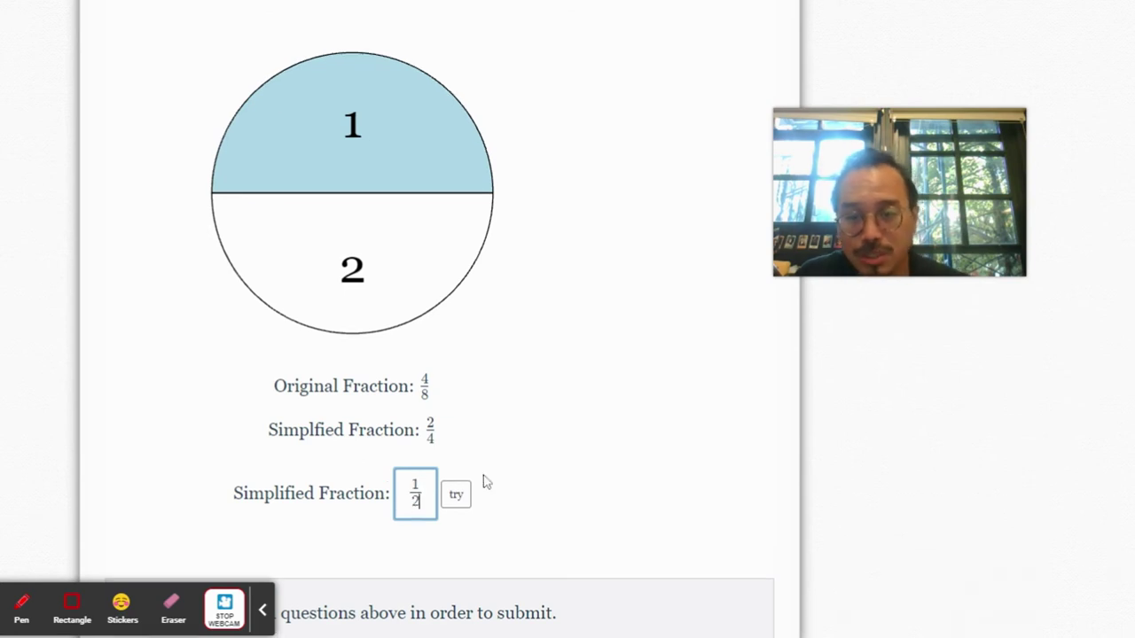
left_click(551, 493)
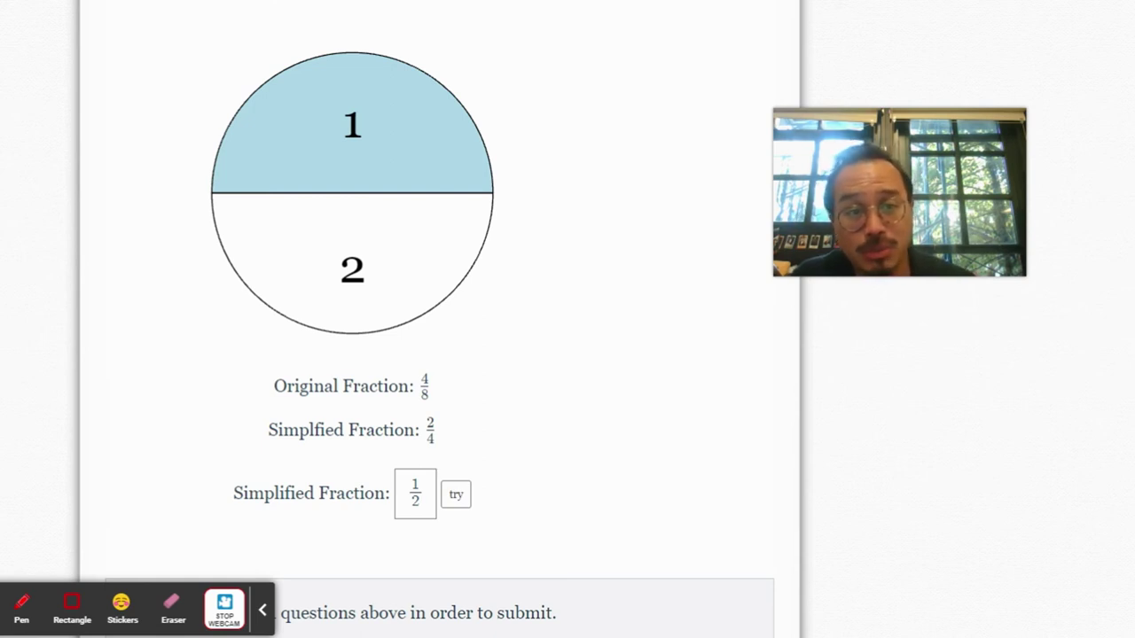
left_click(455, 496)
Submit 1/2 as the final answer and confirm it.
left_click(542, 463)
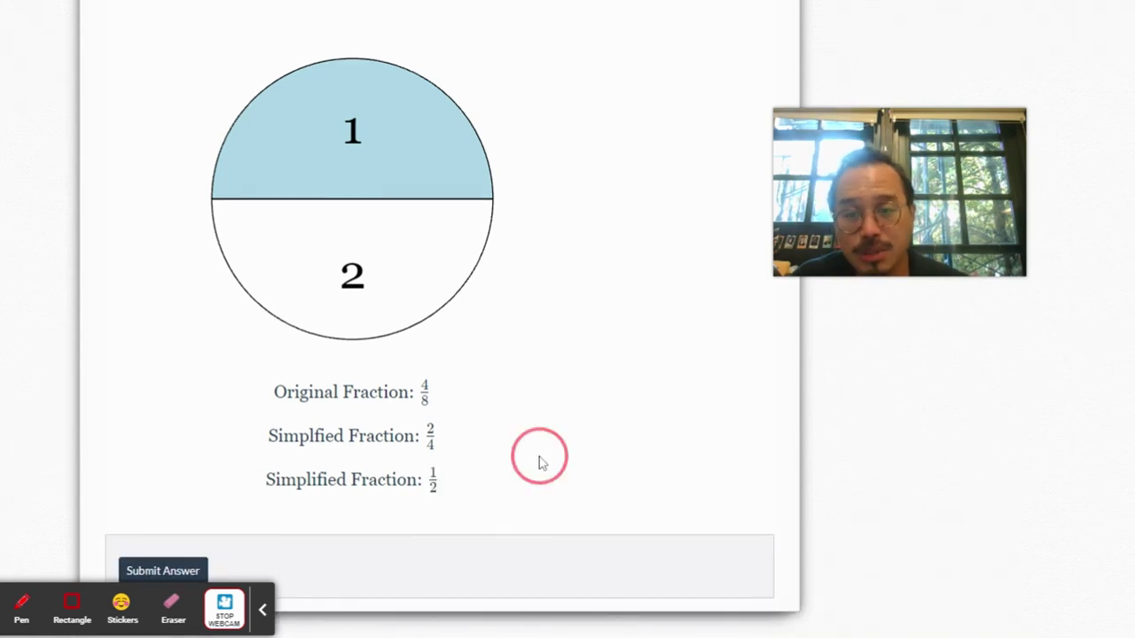
left_click(156, 564)
left_click(731, 251)
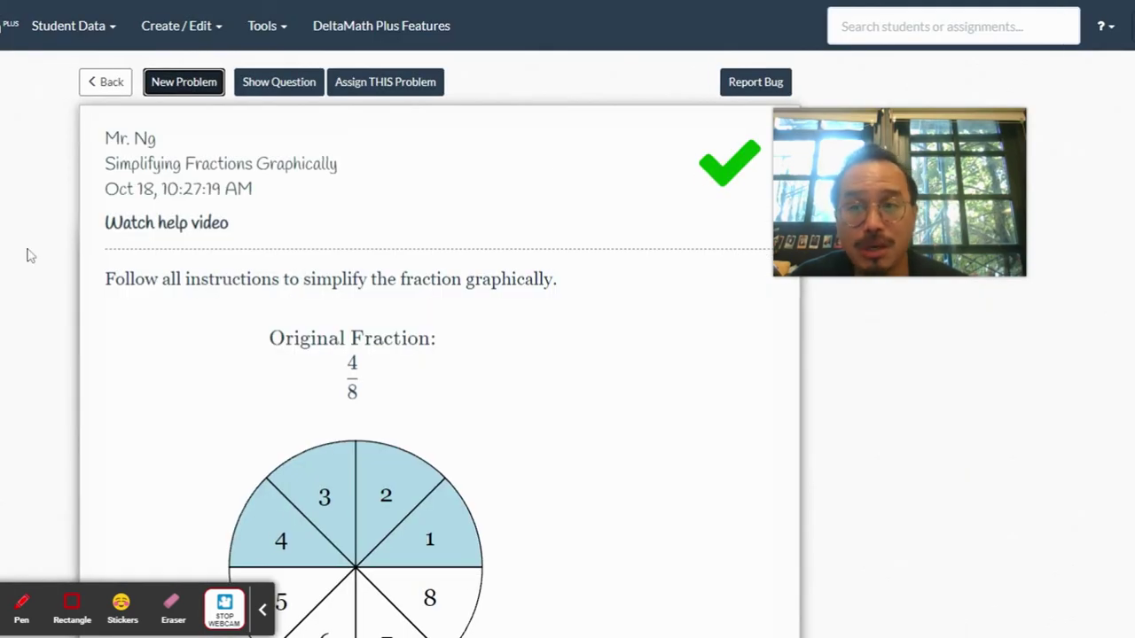
Open the 20/48 Simplifying Fractions problem and select a purple annotation pen.
left_click(106, 81)
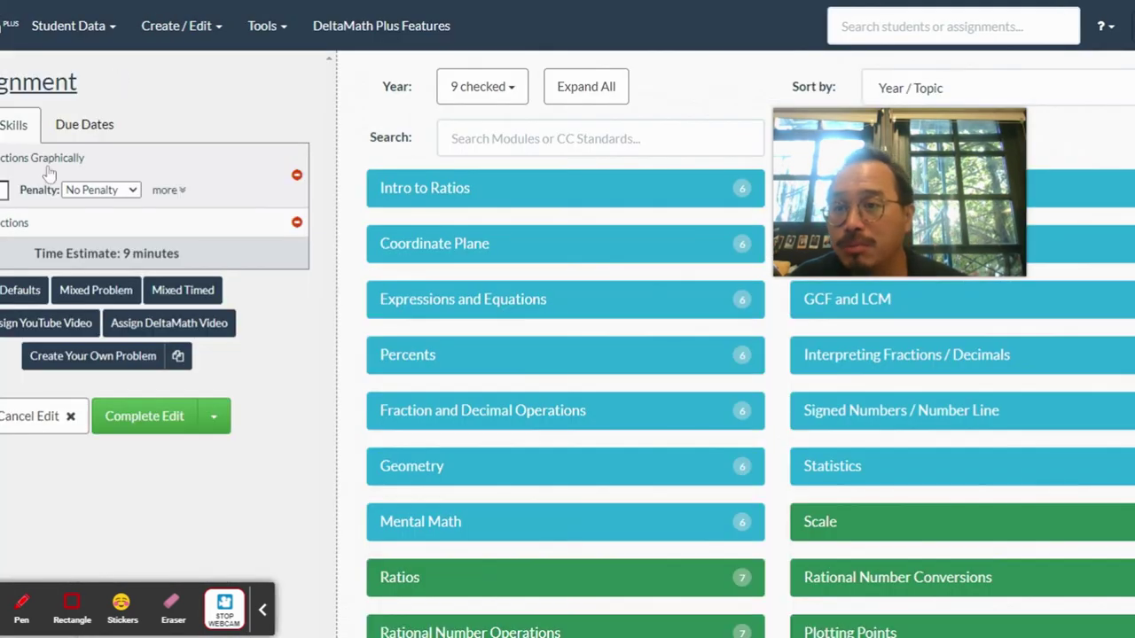
left_click(13, 224)
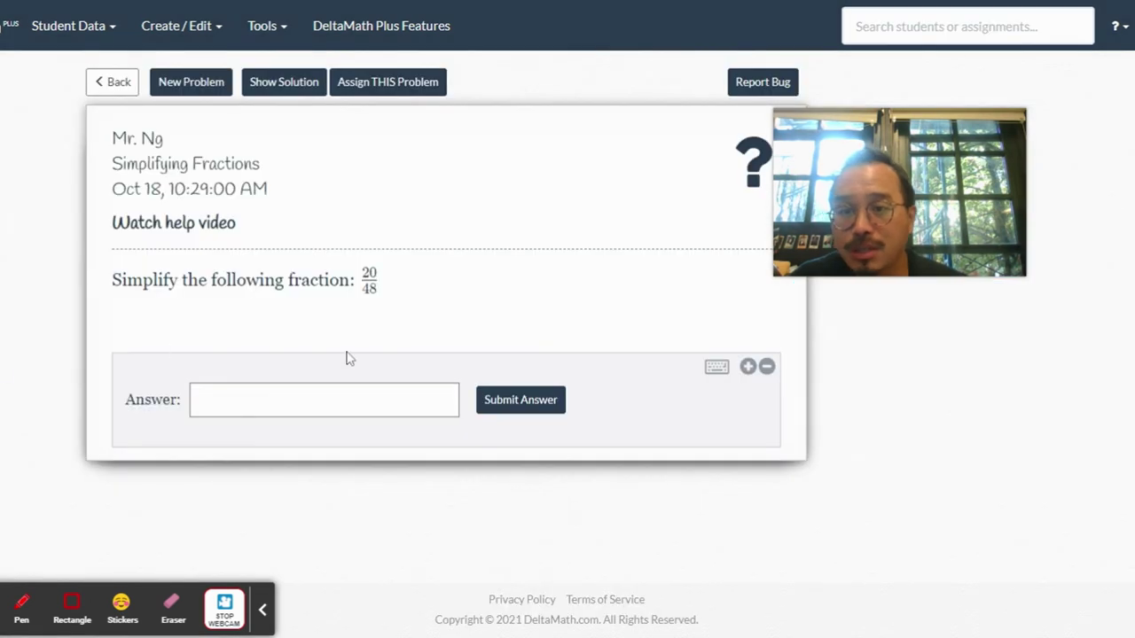
left_click(299, 398)
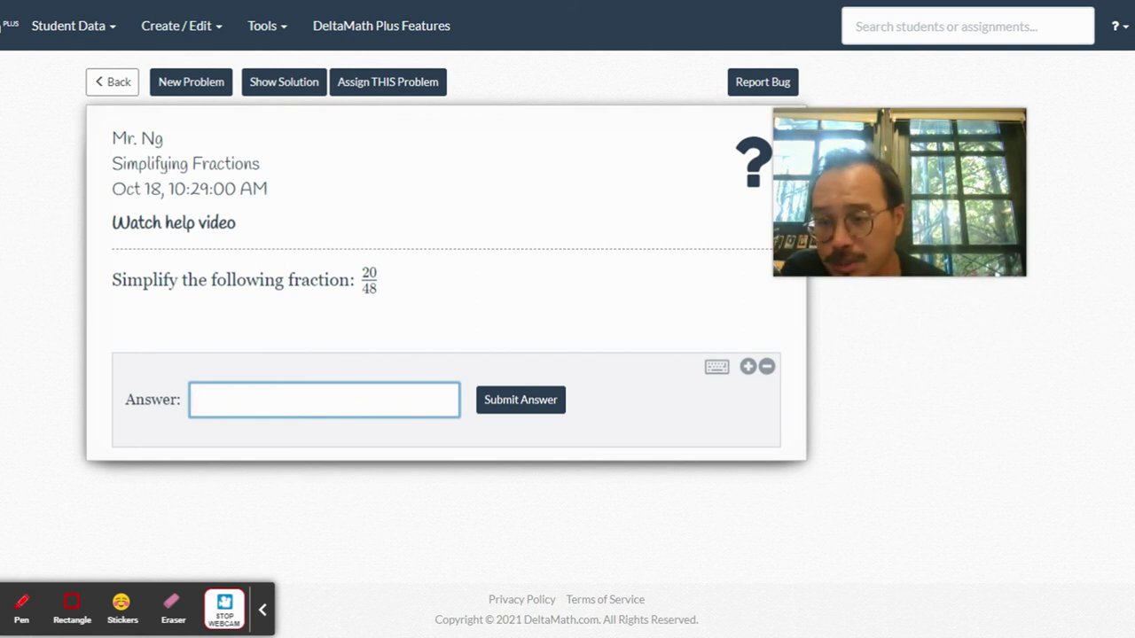
left_click(21, 607)
left_click(163, 619)
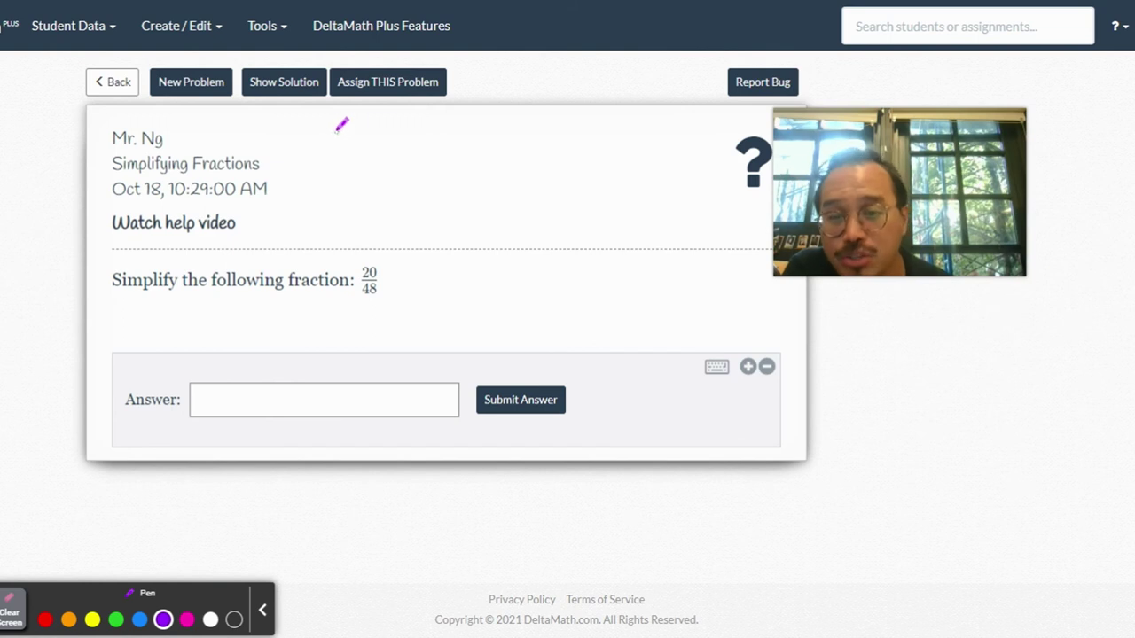
Handwrite GCF(20,48): 4, with ×5 and ×12 factor notes above.
mouse_move(343, 131)
left_mouse_down()
mouse_move(330, 155)
mouse_move(370, 140)
mouse_move(372, 149)
mouse_move(443, 147)
left_mouse_up()
left_click_drag(445, 133, 454, 159)
mouse_move(486, 138)
left_mouse_down()
mouse_move(494, 126)
mouse_move(486, 152)
mouse_move(505, 133)
mouse_move(527, 153)
left_mouse_up()
left_click(547, 134)
left_click(547, 145)
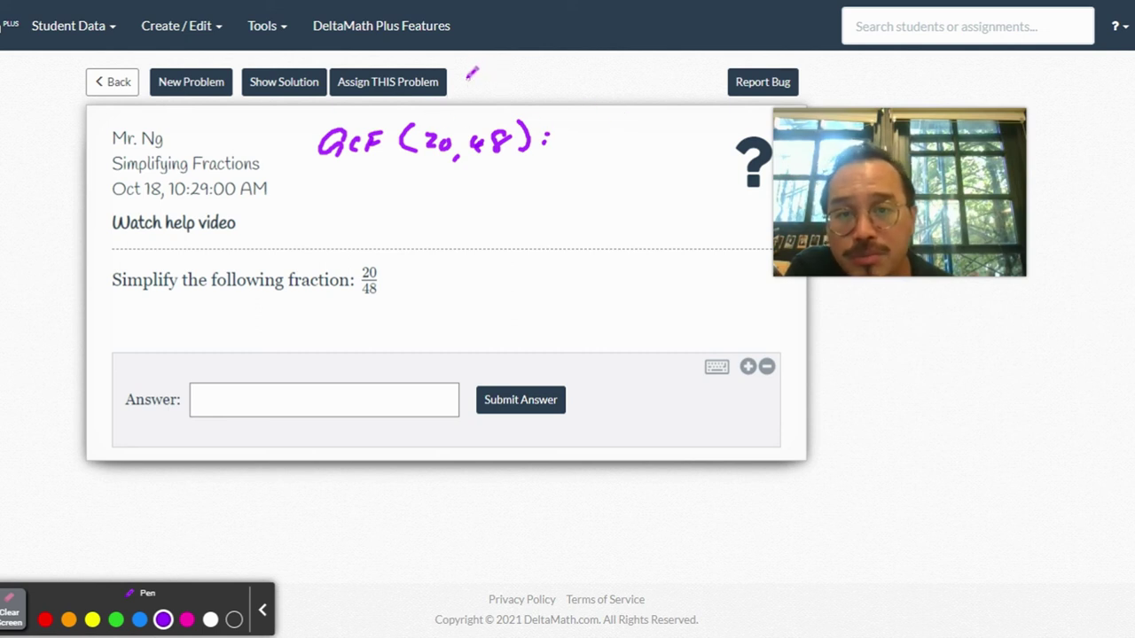
left_click_drag(483, 64, 459, 97)
mouse_move(492, 60)
left_mouse_down()
mouse_move(519, 51)
mouse_move(555, 72)
mouse_move(603, 51)
mouse_move(611, 78)
left_mouse_up()
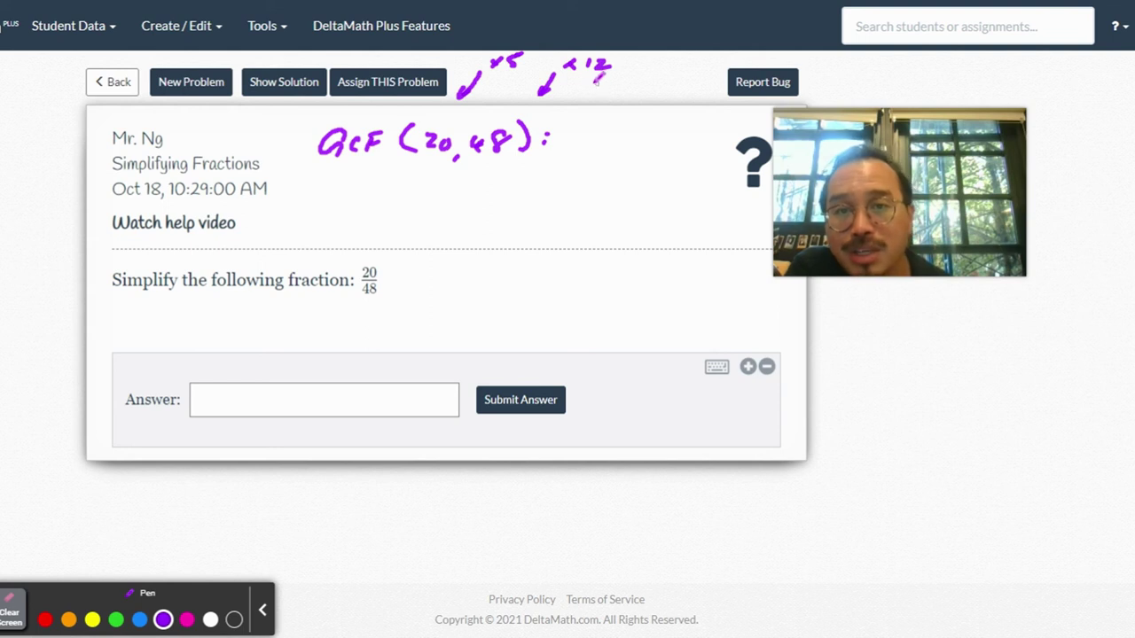
left_click_drag(578, 124, 584, 160)
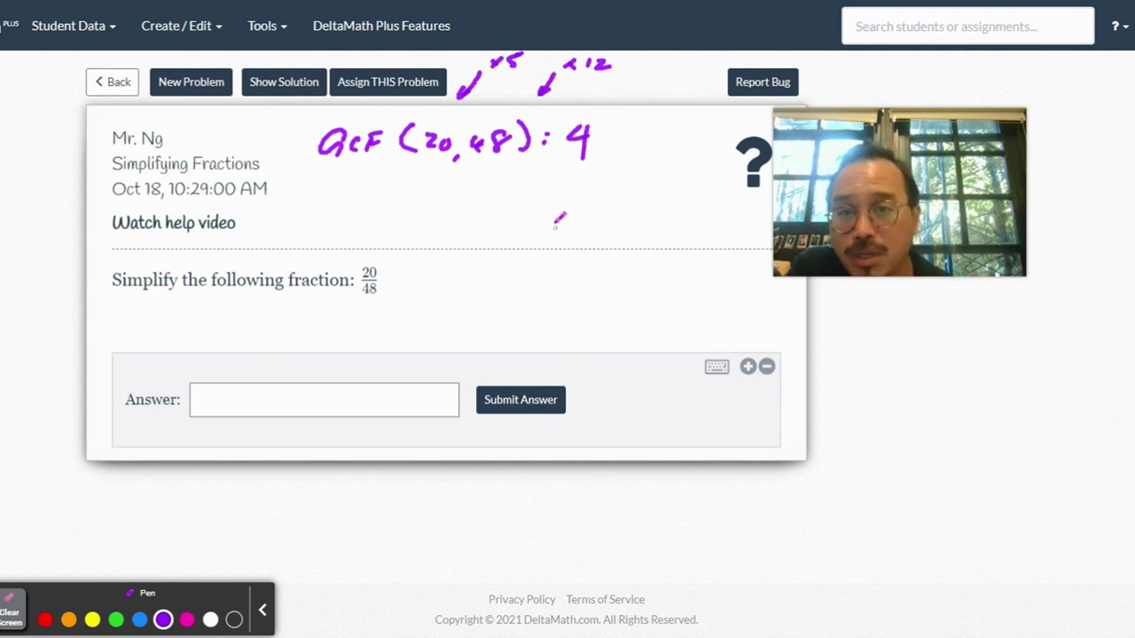
Handwrite 20 over 48 with division signs beside the printed fraction.
mouse_move(412, 188)
left_mouse_down()
mouse_move(433, 206)
mouse_move(452, 191)
left_mouse_up()
mouse_move(415, 205)
left_mouse_down()
mouse_move(466, 220)
mouse_move(434, 251)
left_mouse_up()
mouse_move(429, 238)
left_mouse_down()
mouse_move(431, 262)
mouse_move(454, 265)
left_mouse_up()
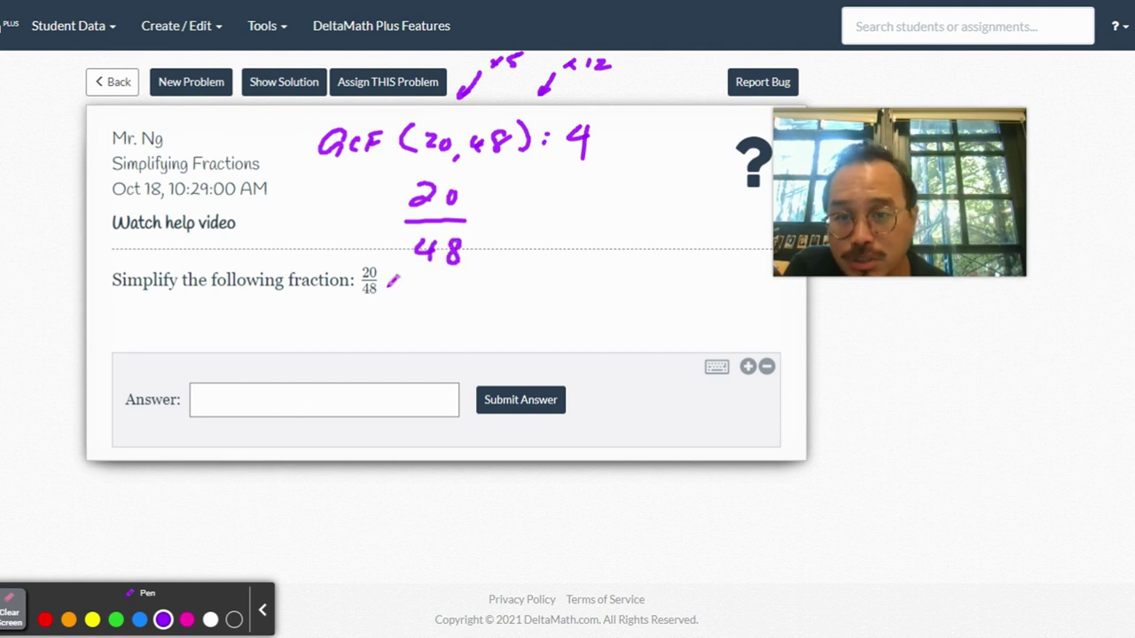
left_click_drag(387, 286, 413, 278)
left_click_drag(503, 188, 504, 191)
left_click_drag(489, 198, 516, 195)
left_click_drag(500, 206, 501, 210)
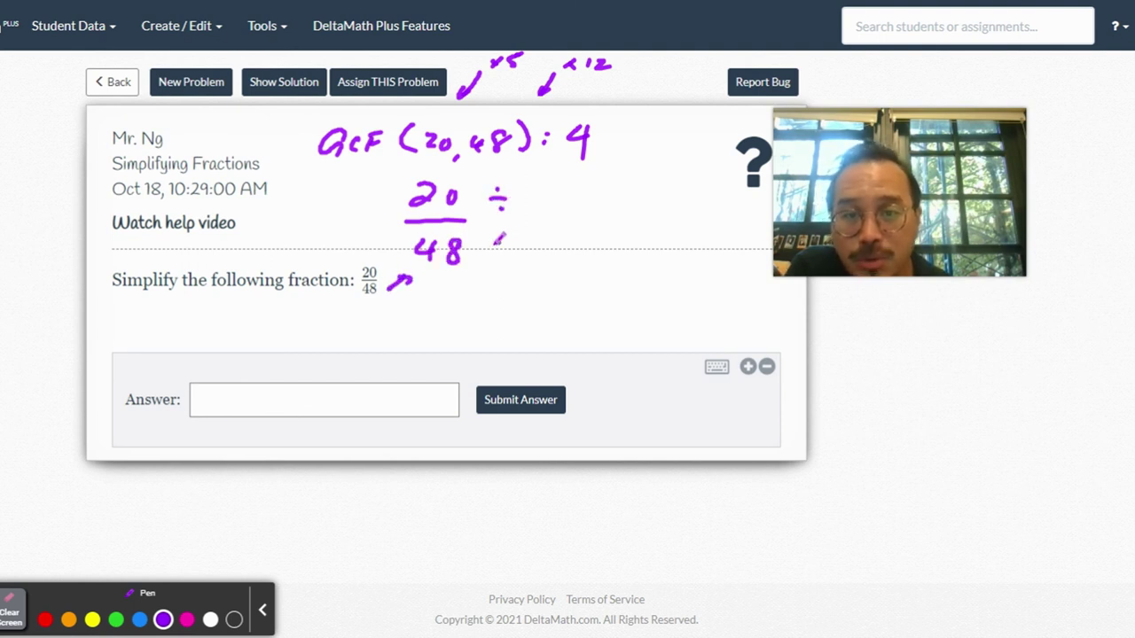
left_click_drag(489, 251, 513, 250)
Complete the working: divide both by 4 to get 5/12.
left_click_drag(548, 181, 559, 250)
left_click_drag(552, 238, 551, 261)
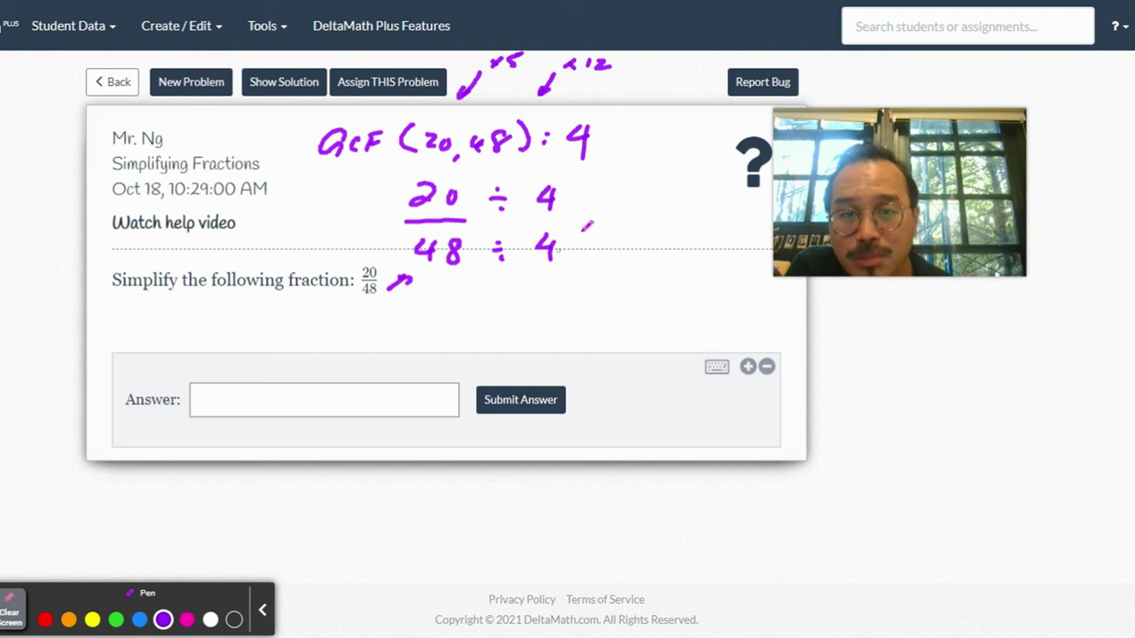
left_click(598, 221)
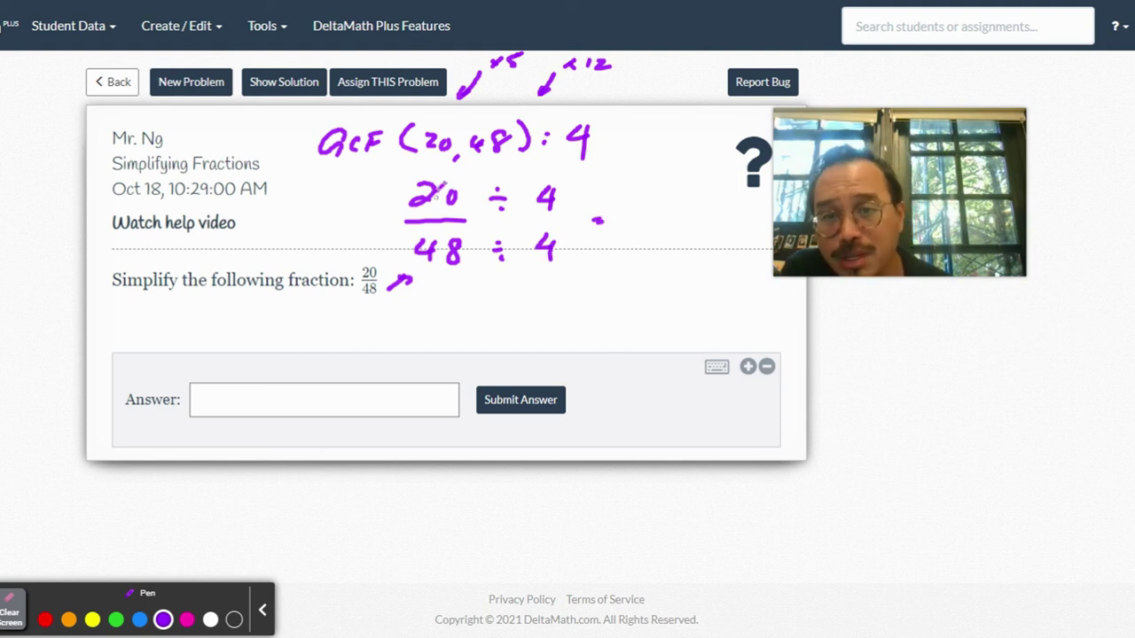
mouse_move(663, 190)
left_mouse_down()
mouse_move(652, 213)
mouse_move(694, 221)
mouse_move(649, 255)
left_mouse_up()
left_click_drag(660, 240, 679, 254)
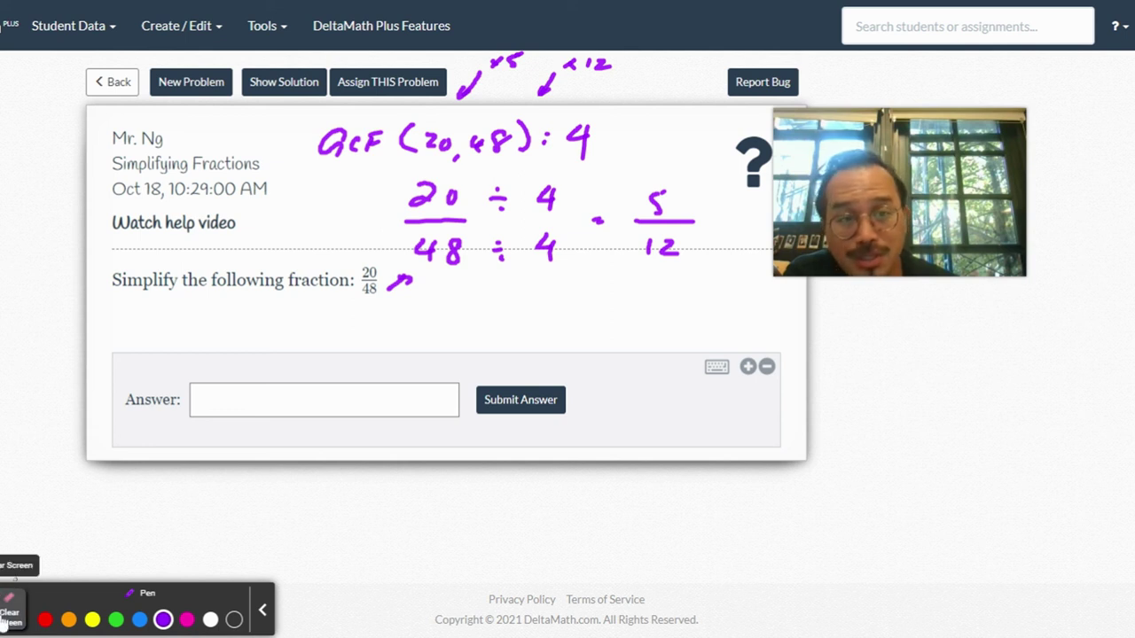
Clear the annotations, enter 5/12 as the answer, and submit it.
left_click(9, 619)
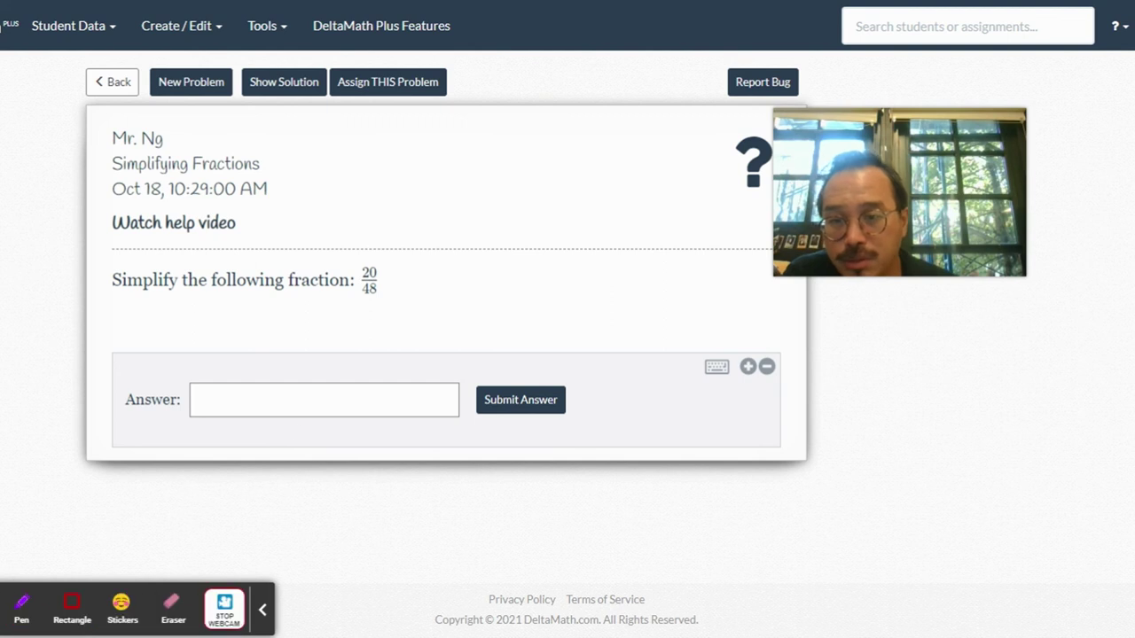
left_click(329, 398)
type("5")
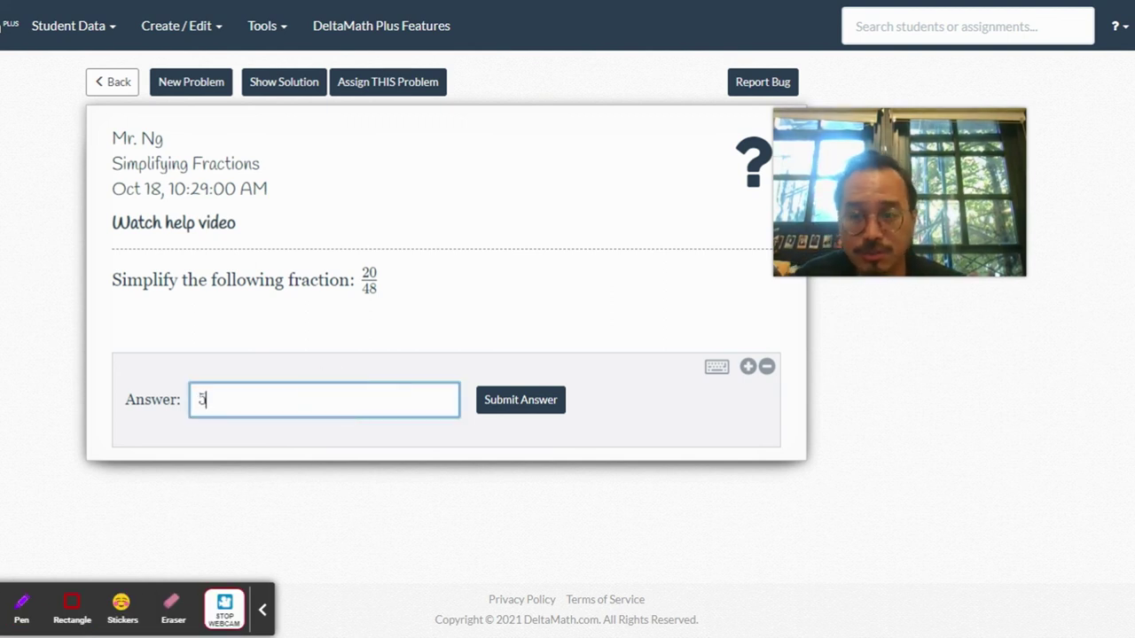
type("/12")
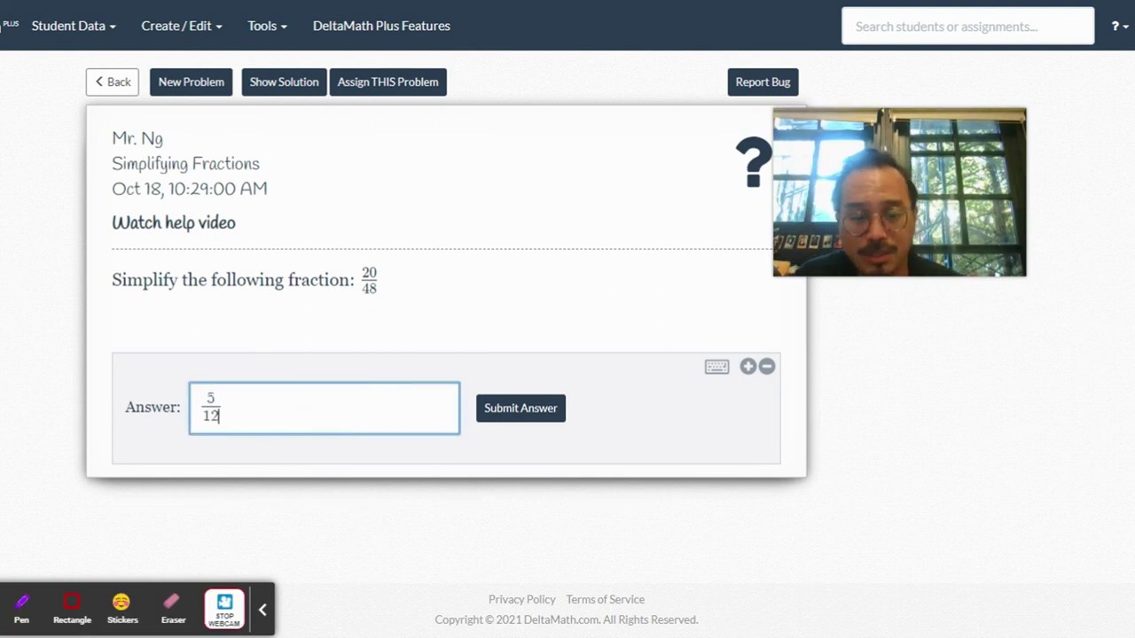
left_click(501, 415)
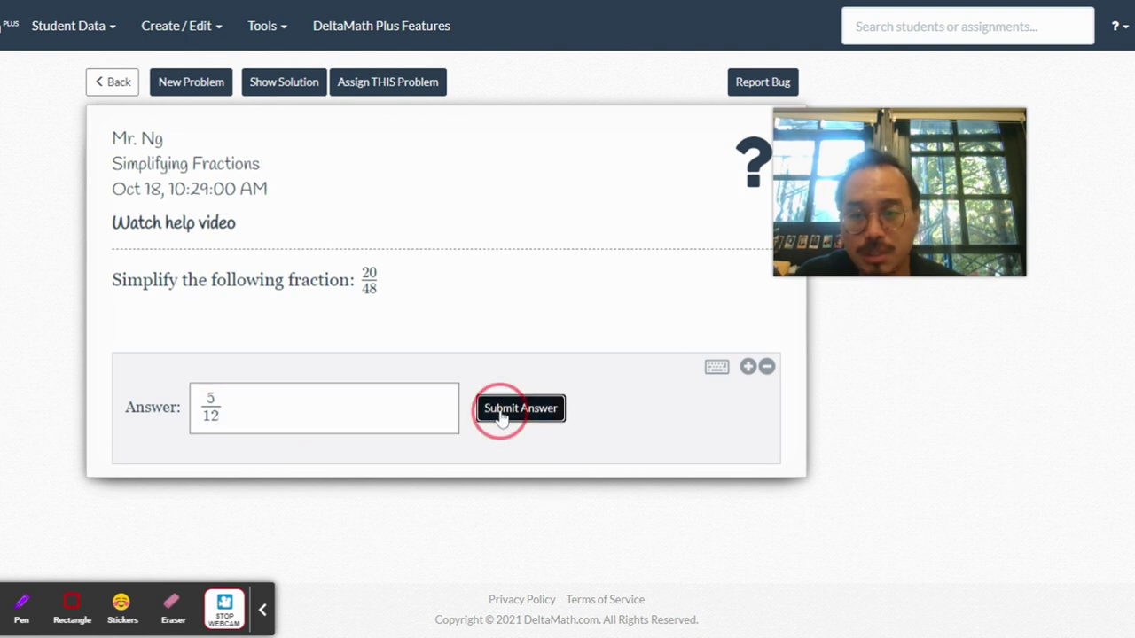
left_click(722, 268)
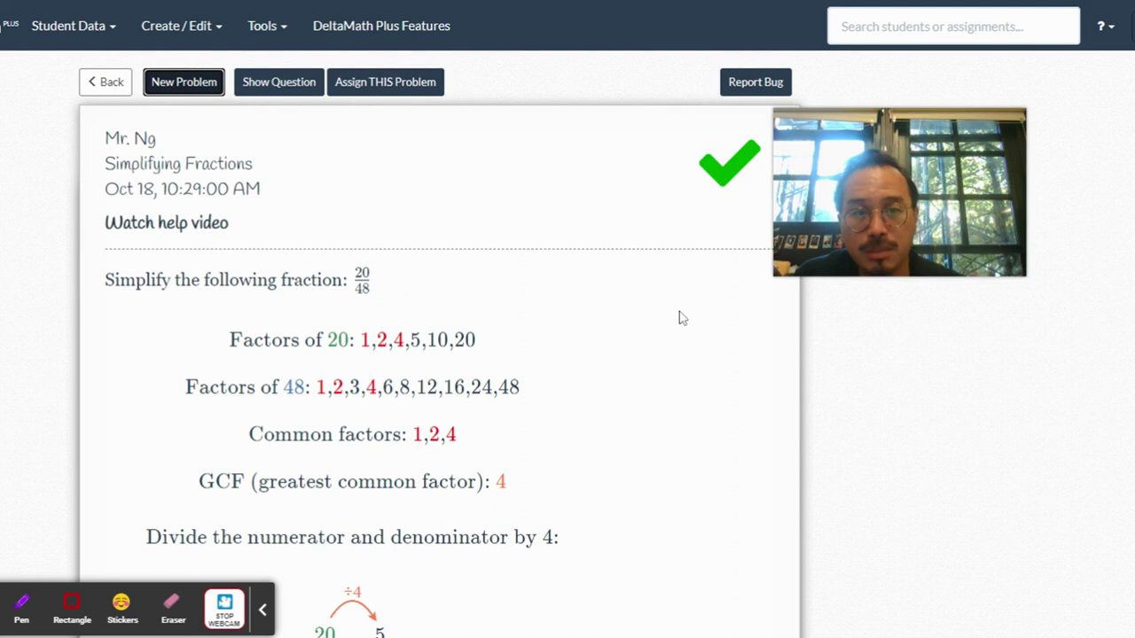
left_click(703, 436)
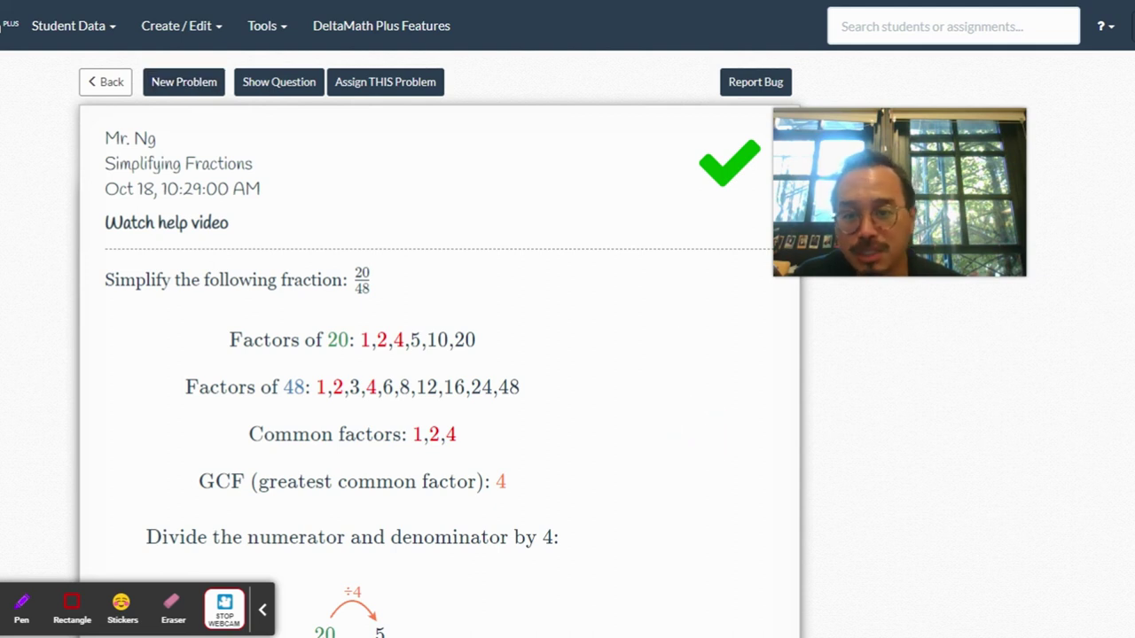